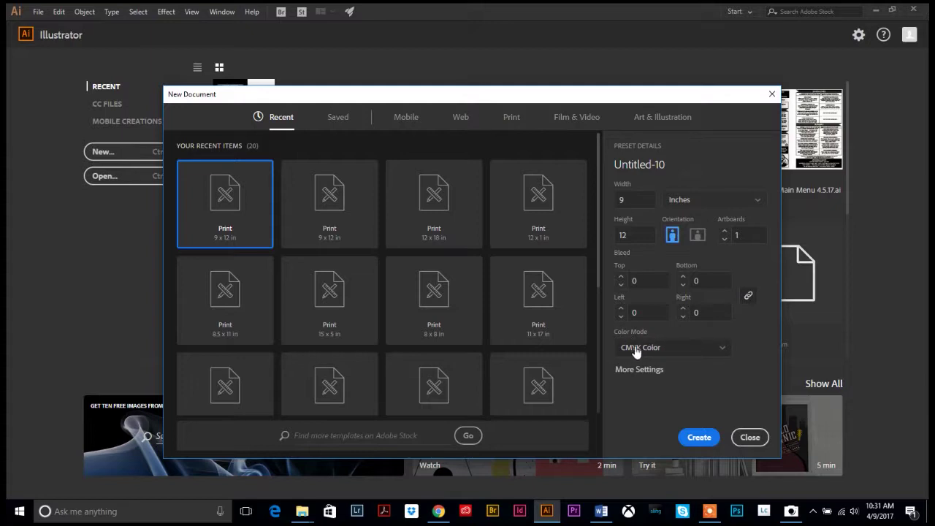
Create a new 9 x 12 inch document in CMYK color mode
left_click(721, 349)
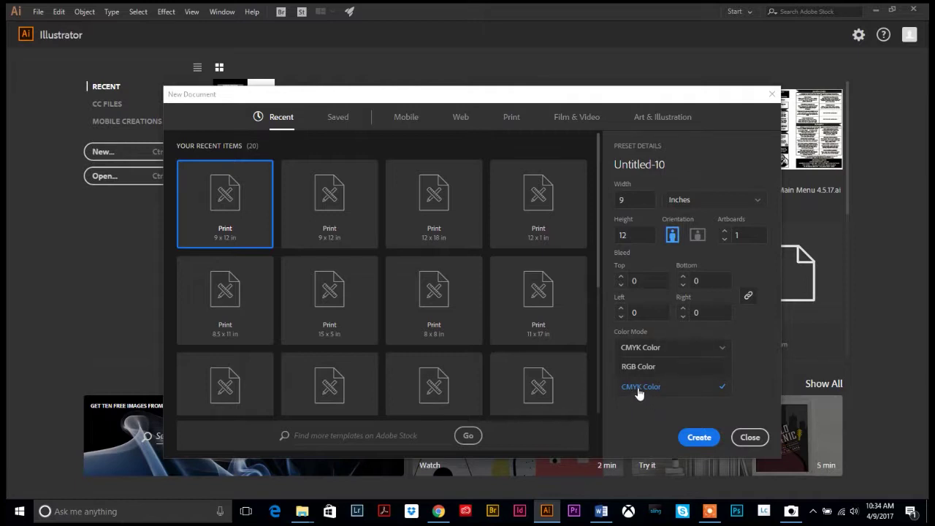
left_click(639, 388)
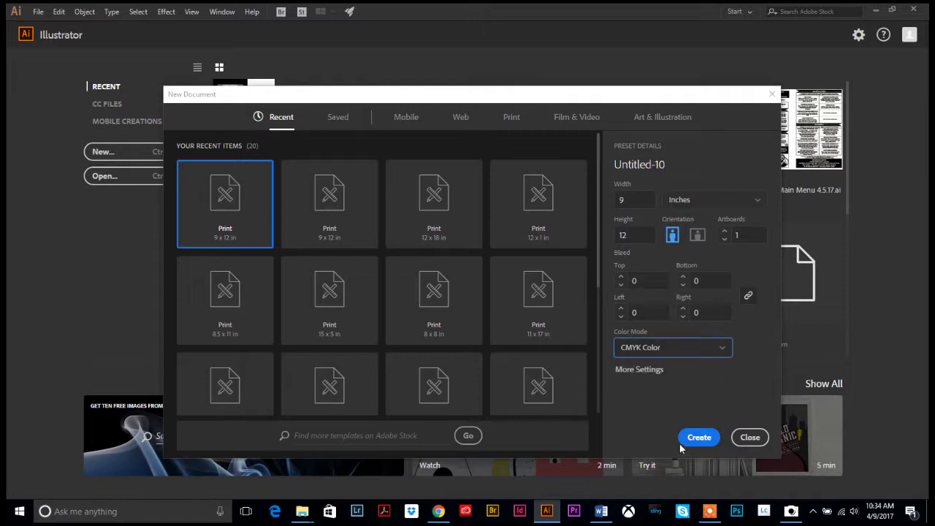
left_click(697, 437)
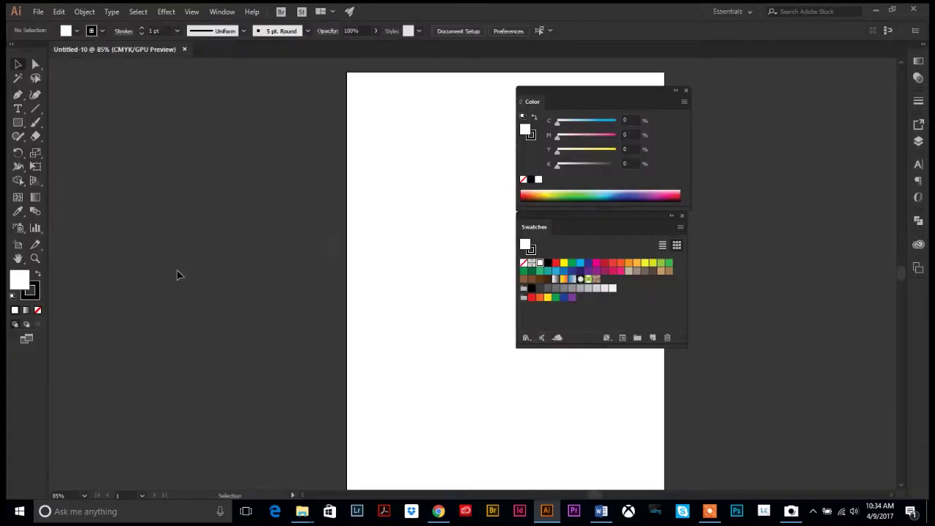
Arrange the workspace so the artboard is unobstructed, with the Color panel beside it and the Swatches panel separated from it
left_click(18, 257)
left_click_drag(380, 231, 211, 215)
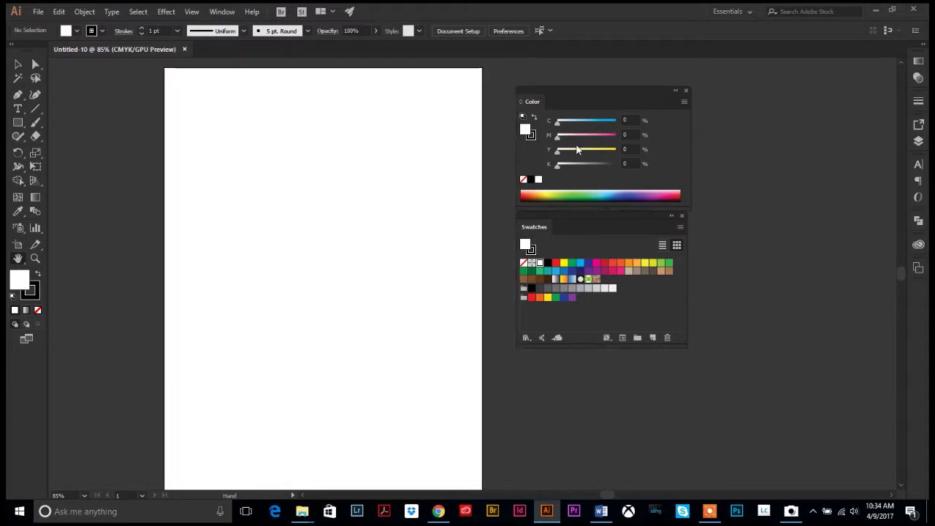
left_click_drag(527, 217, 732, 273)
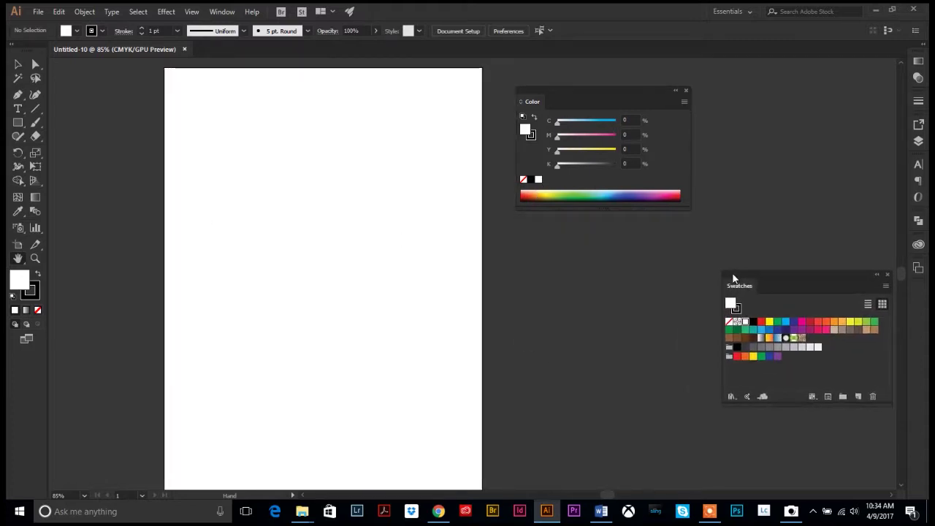
left_click_drag(577, 91, 558, 86)
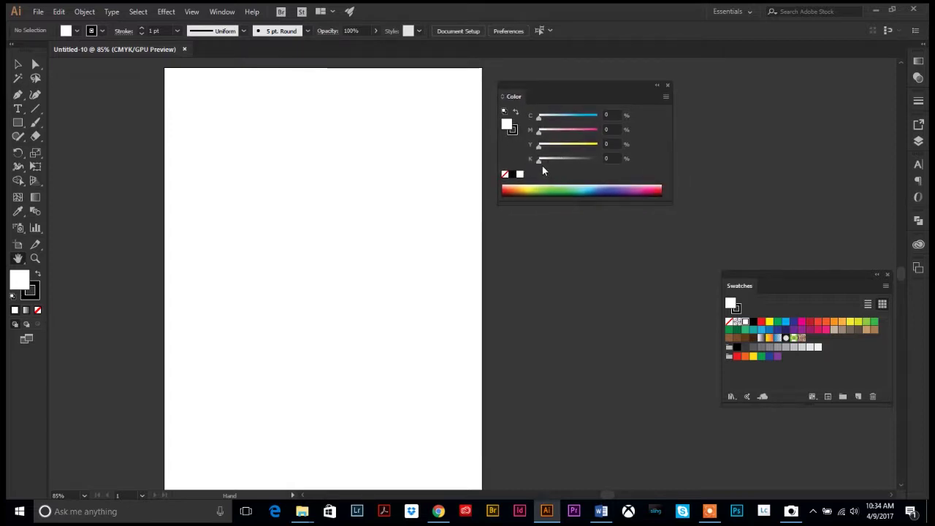
left_click(224, 12)
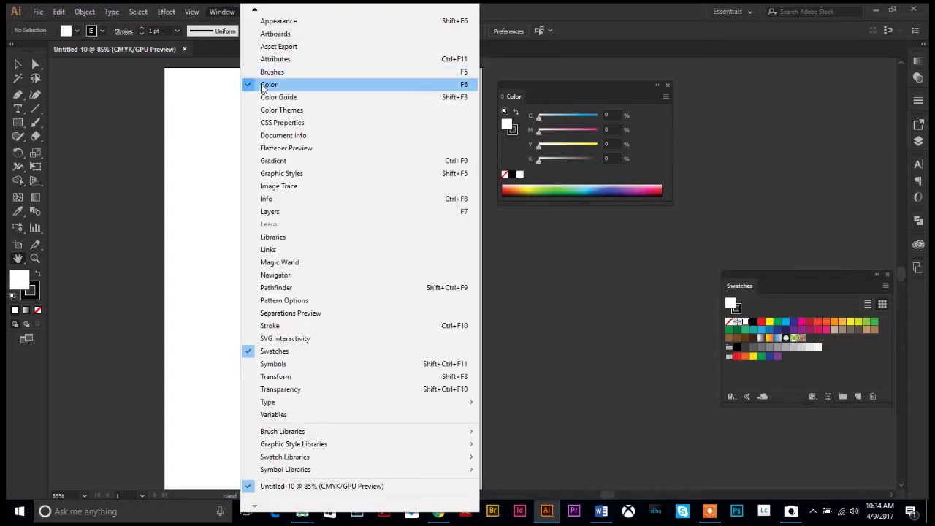
left_click(541, 232)
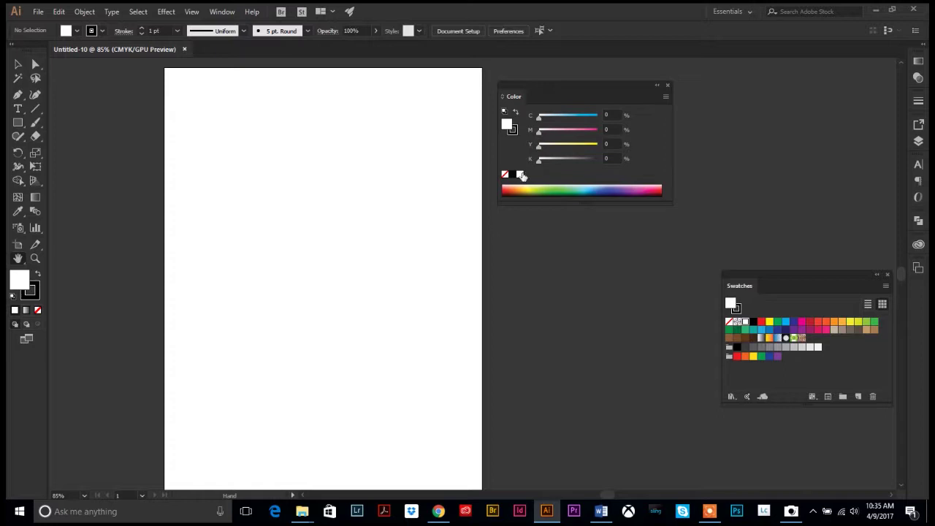
Switch the Color panel's color model to Grayscale, to RGB, and back to CMYK
left_click(665, 98)
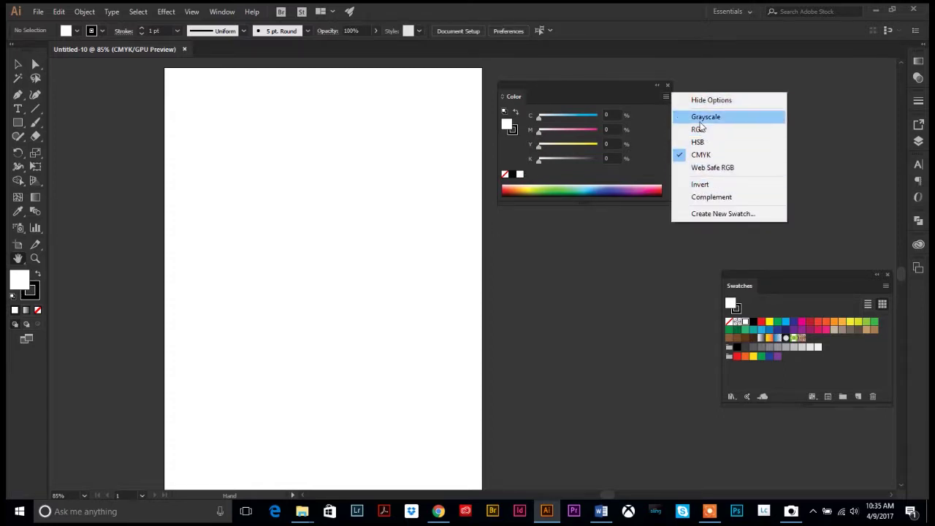
left_click(700, 119)
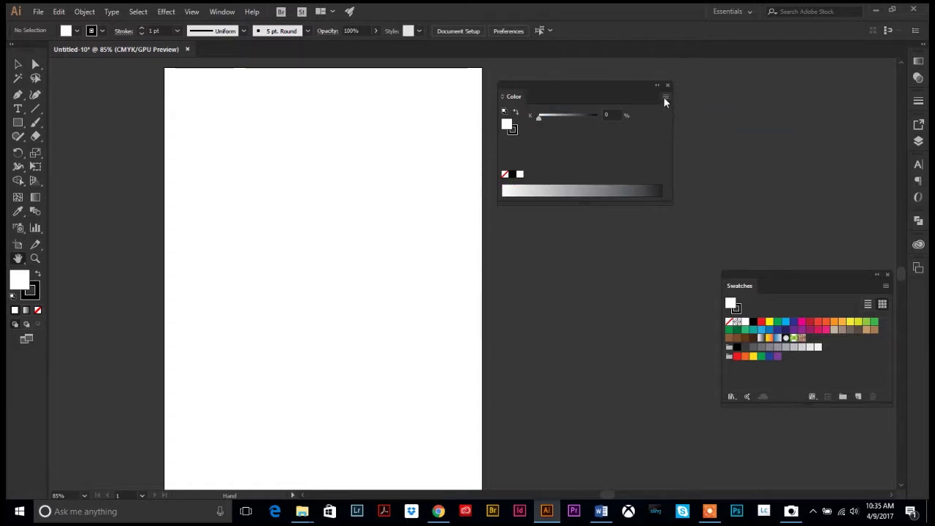
left_click(665, 96)
left_click(694, 129)
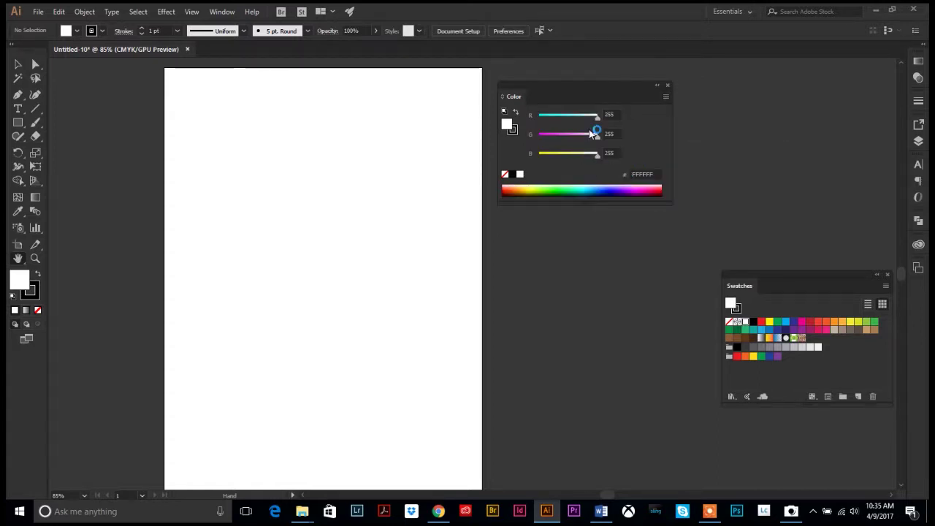
left_click(665, 97)
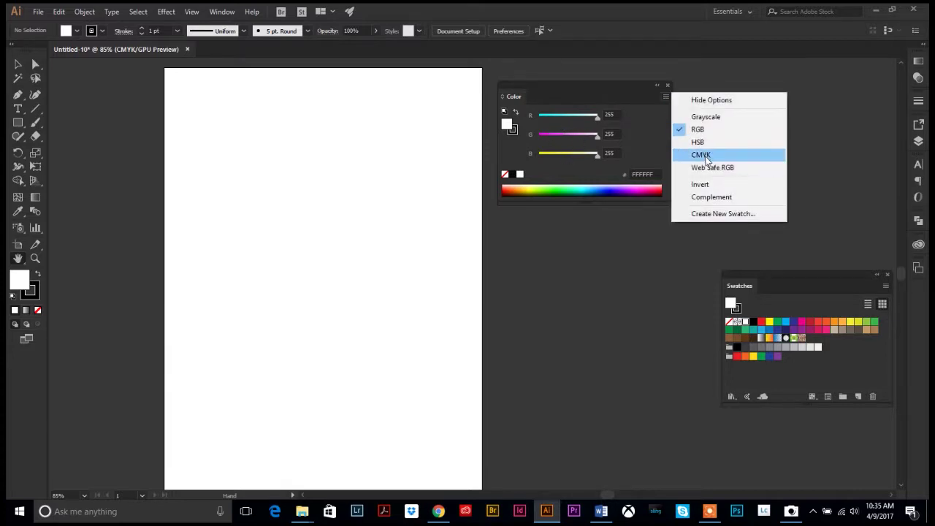
left_click(701, 155)
Show the color sliders in the Web Safe RGB model and return them to CMYK
left_click(665, 97)
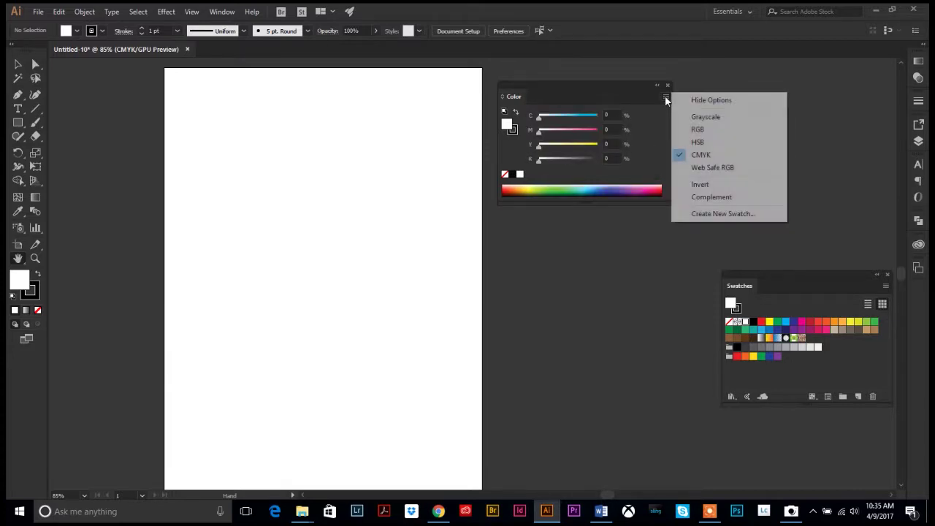
left_click(702, 167)
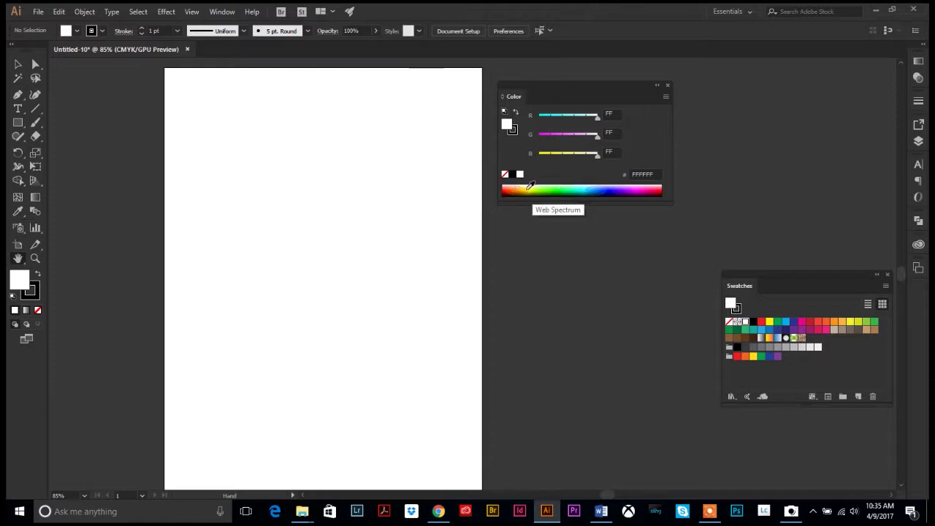
left_click(665, 97)
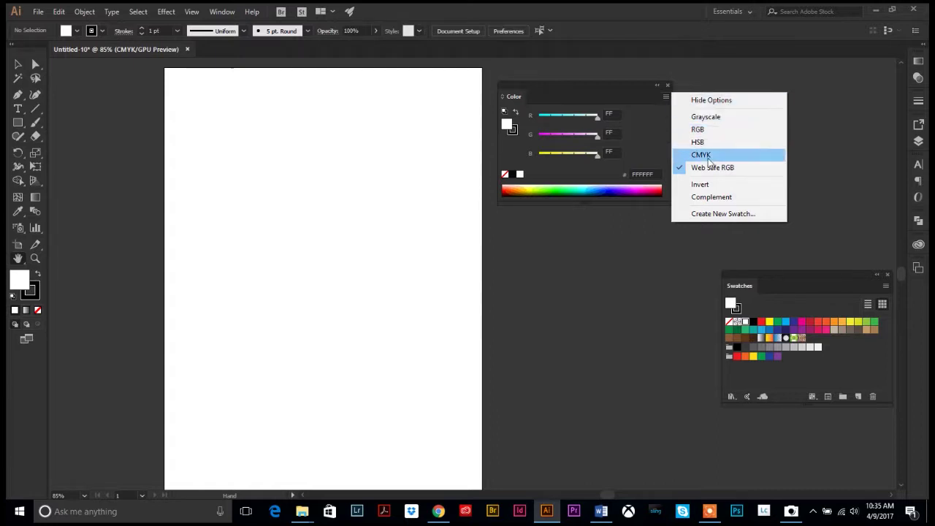
left_click(629, 231)
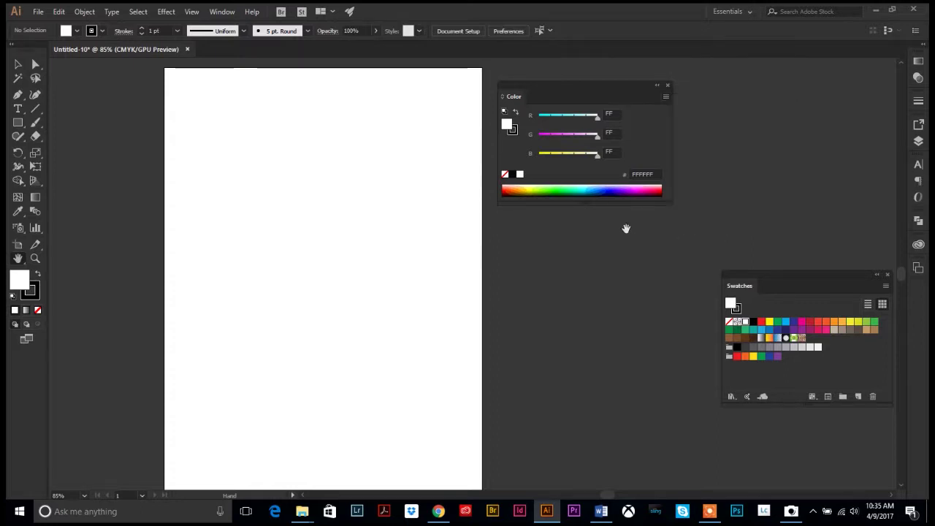
left_click(665, 99)
left_click(709, 152)
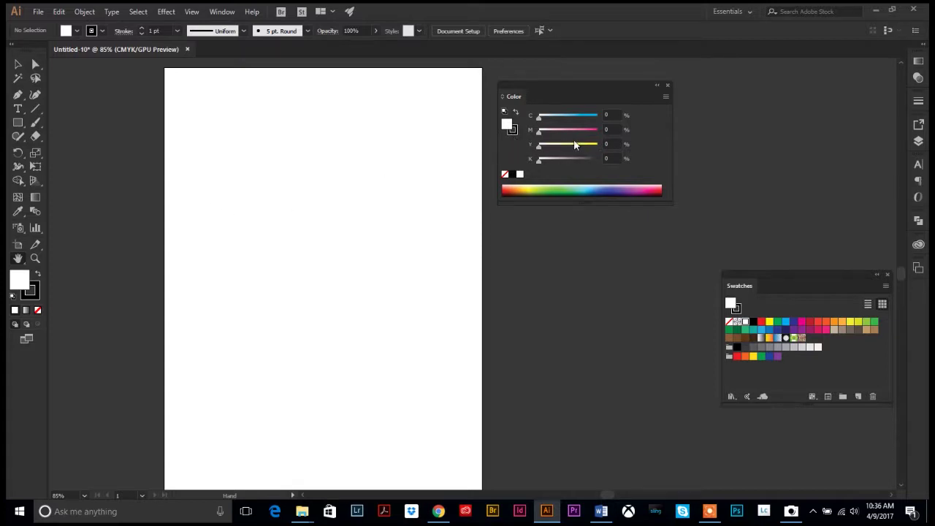
Draw a rectangle about 4.26 x 4.25 inches in the upper middle of the artboard
left_click(18, 124)
left_click_drag(243, 123, 395, 273)
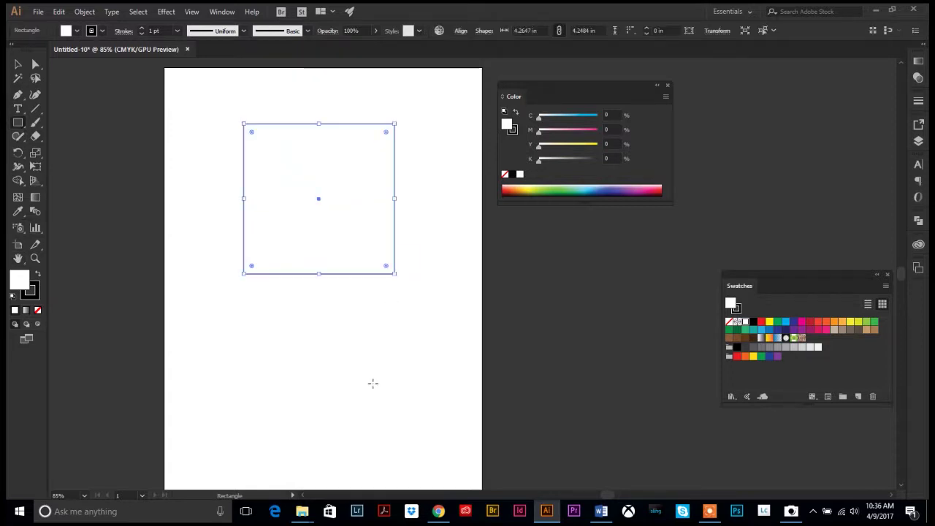
left_click(20, 66)
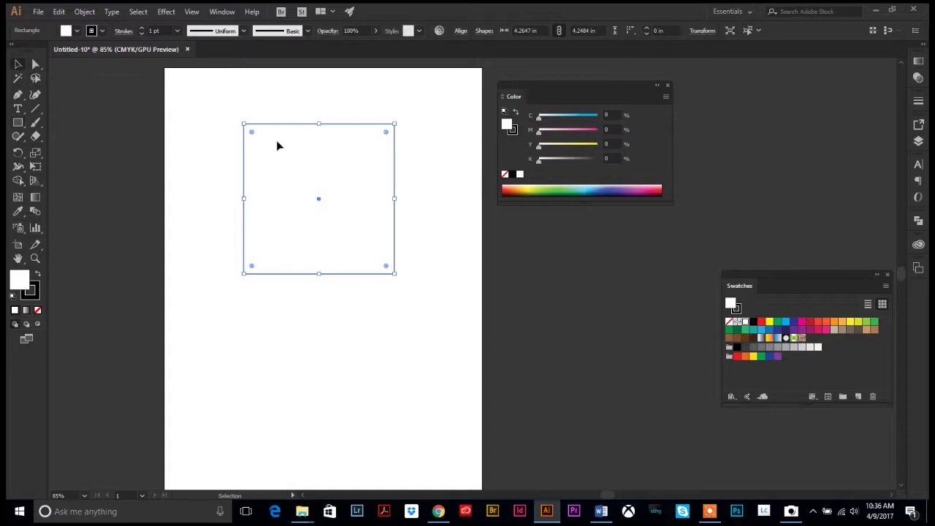
Set the rectangle's fill color to C 50, M 50, Y 50 and K 50 percent
left_click(516, 133)
left_click(507, 125)
left_click(33, 297)
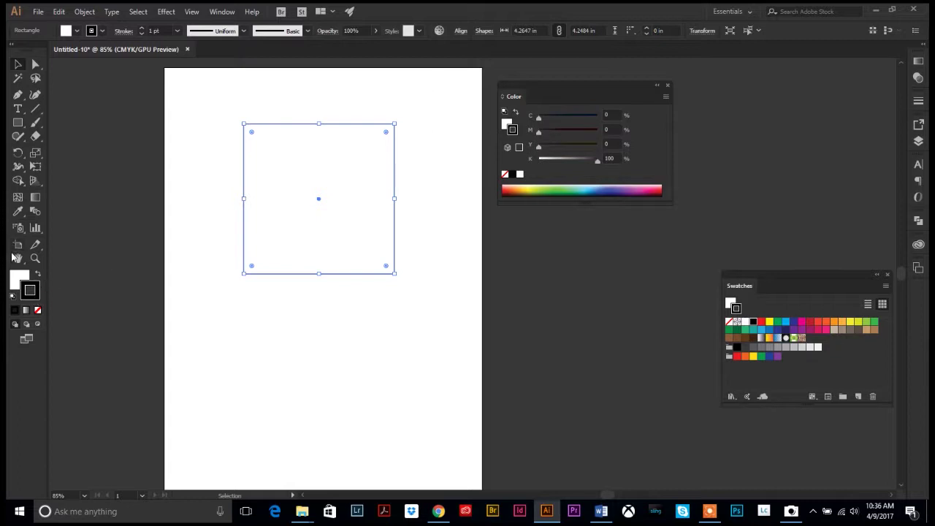
left_click(15, 284)
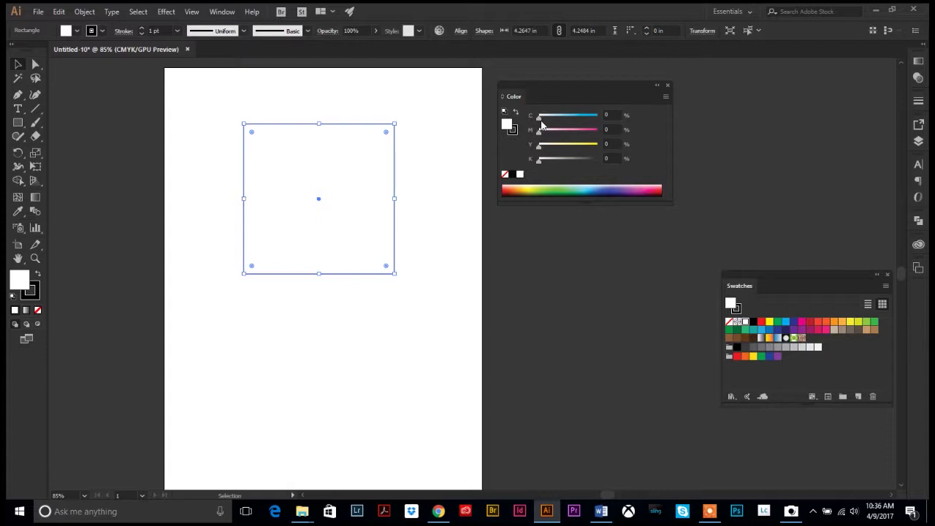
left_click(606, 115)
type("50")
key("Tab")
type("50")
key("Tab")
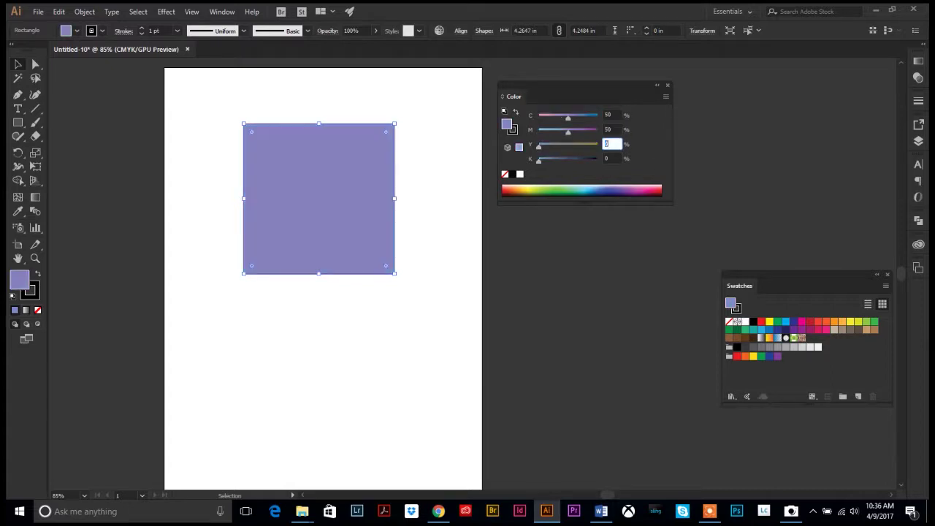
type("50")
key("Tab")
type("50")
key("Tab")
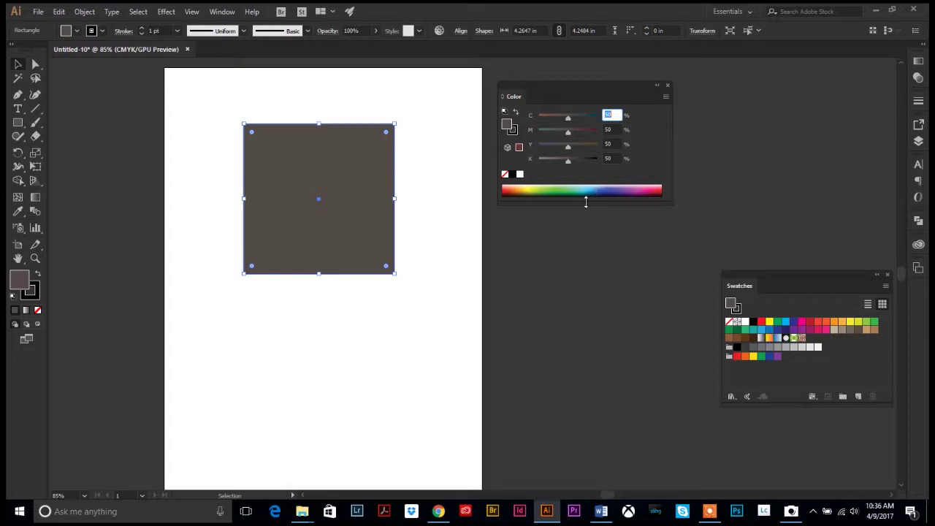
Enlarge the CMYK spectrum and sample several fill colors for the rectangle from it, ending on a dark blue
left_click_drag(588, 205, 585, 295)
left_click(538, 236)
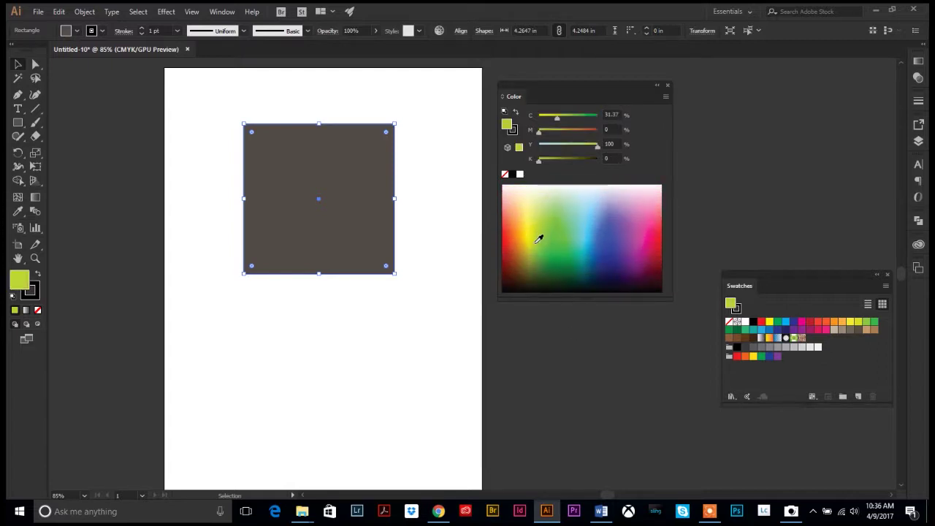
left_click(559, 233)
left_click(599, 229)
left_click(628, 203)
left_click(574, 195)
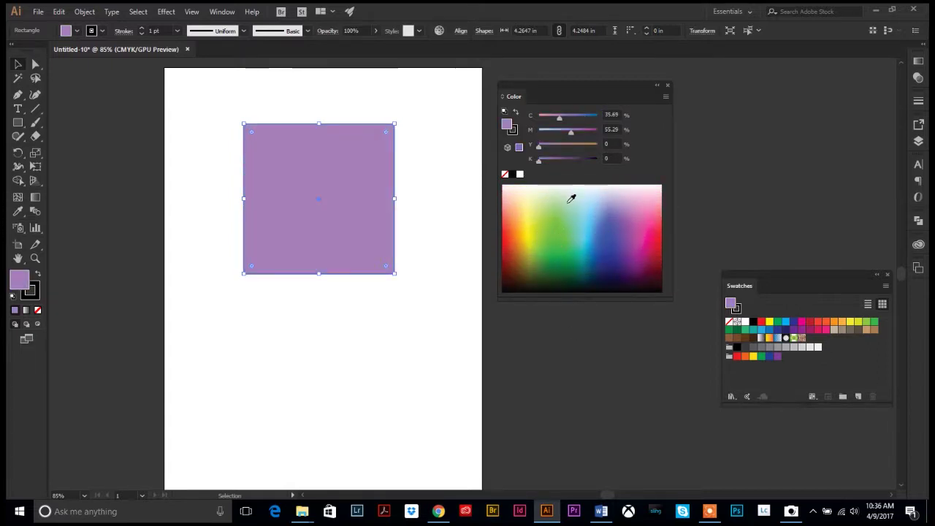
left_click(616, 246)
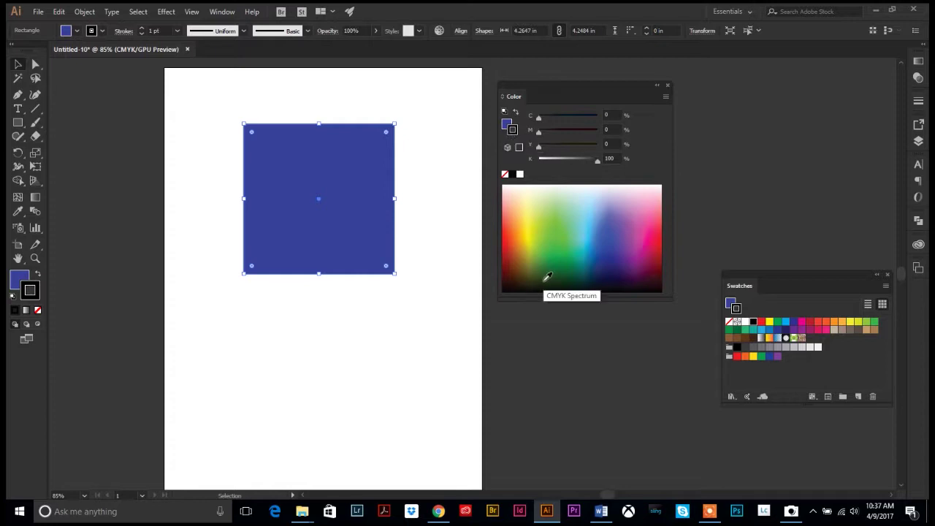
Set the rectangle's stroke color to C 20, M 100, Y 100 and K 0 percent, and deselect it
left_click(604, 115)
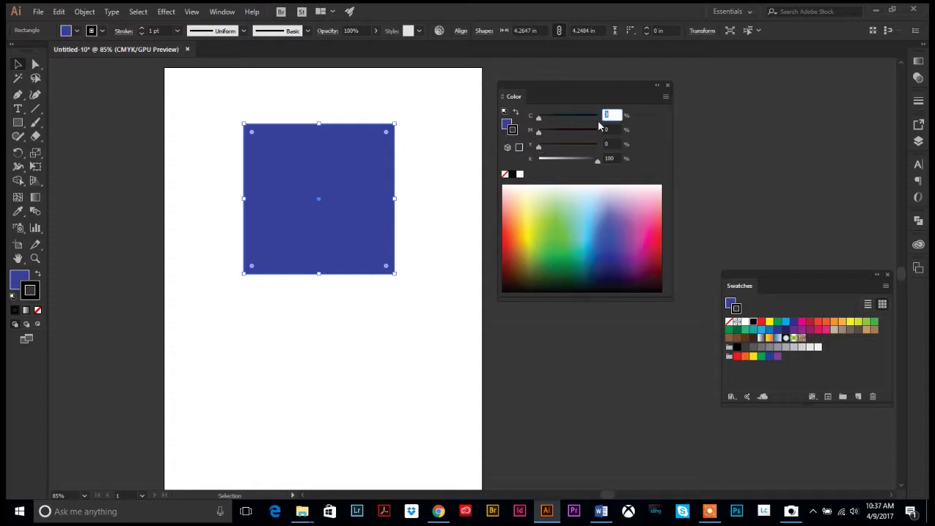
type("20")
key("Tab")
type("100")
key("Tab")
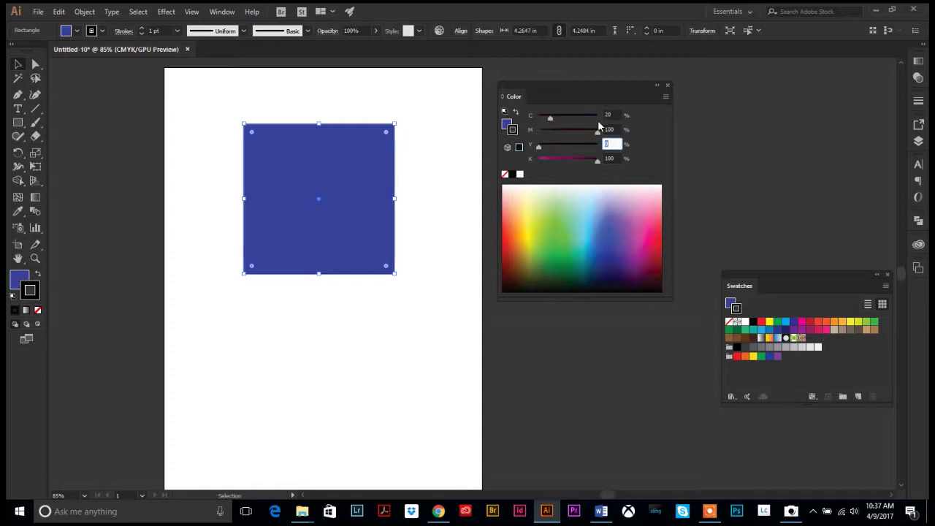
type("100")
key("Tab")
type("0")
key("Tab")
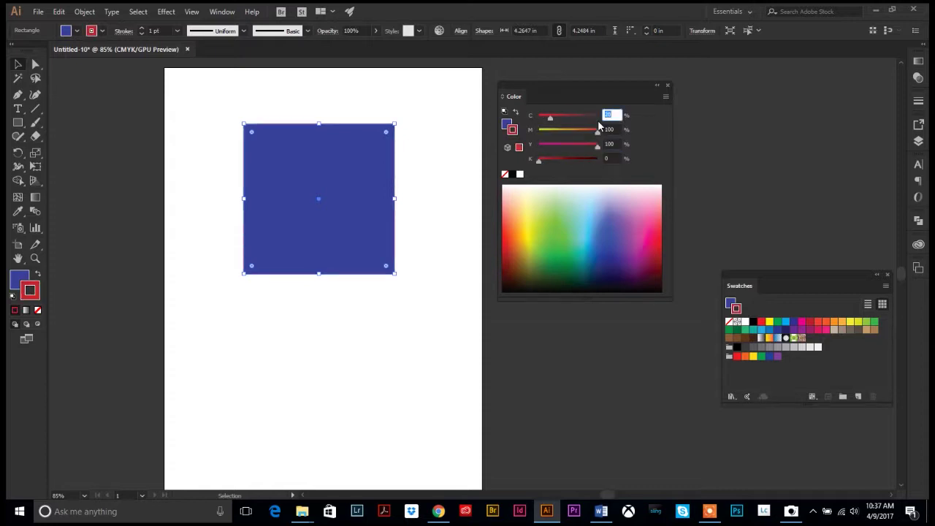
left_click(215, 210)
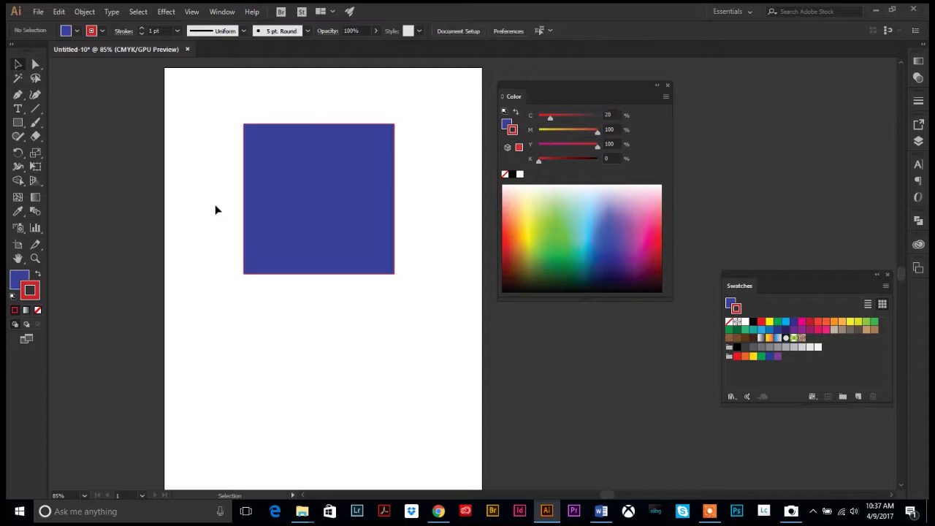
Select the rectangle, copy its red stroke color onto its fill, and undo that change
left_click(390, 151)
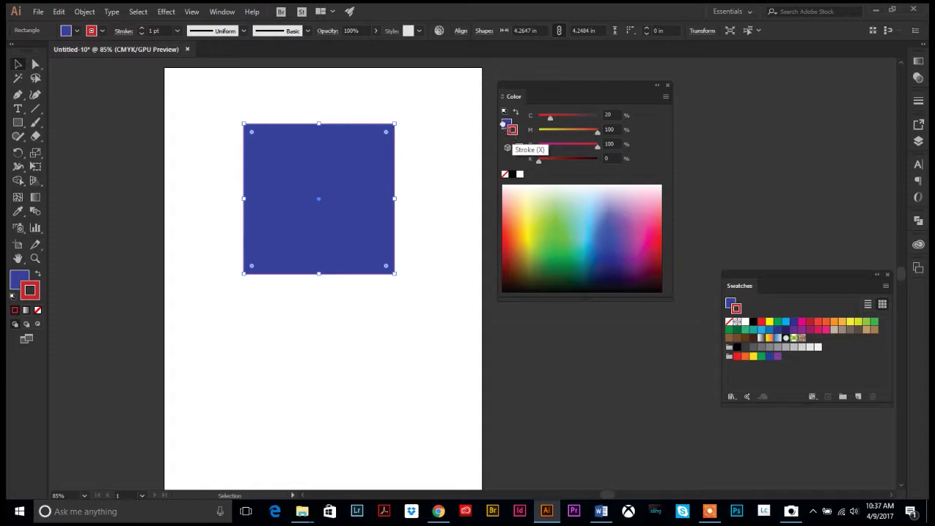
left_click(506, 126)
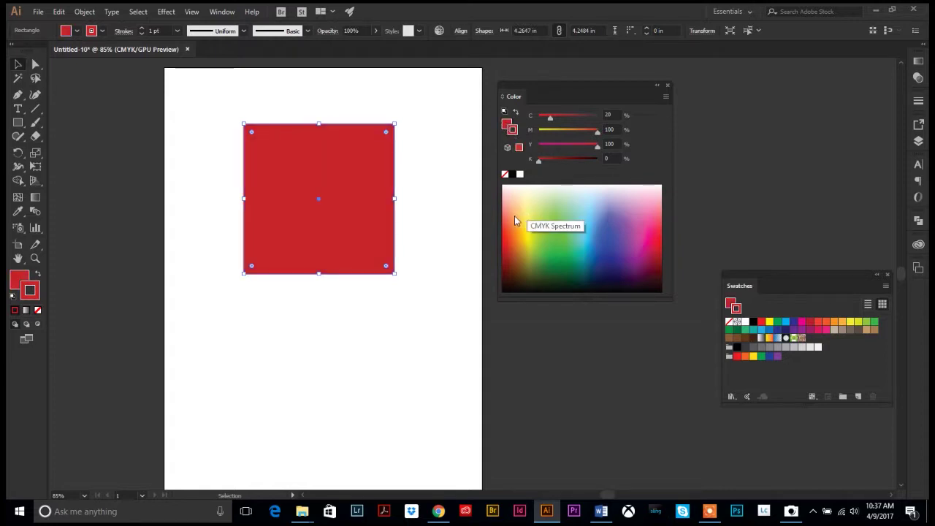
key("ctrl+z")
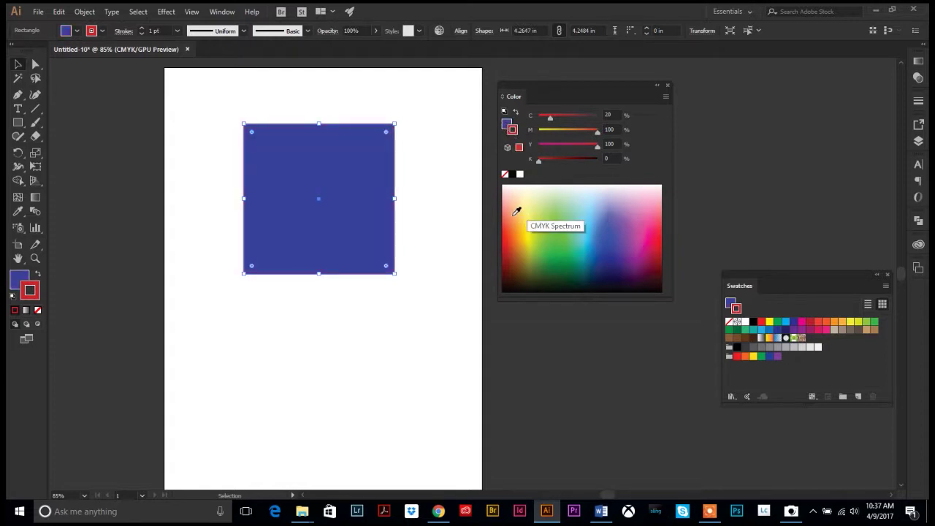
Copy the rectangle's blue fill color onto its stroke and deselect the rectangle
left_click(506, 125)
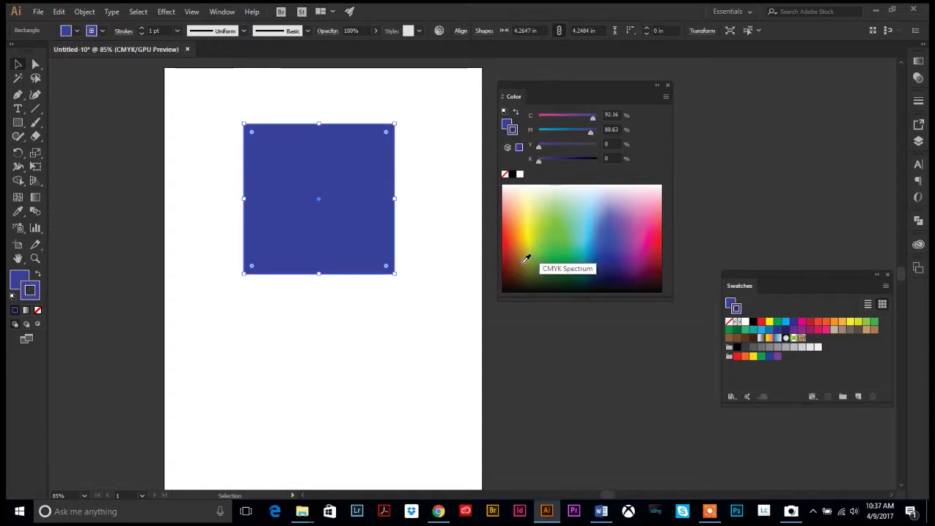
left_click(435, 246)
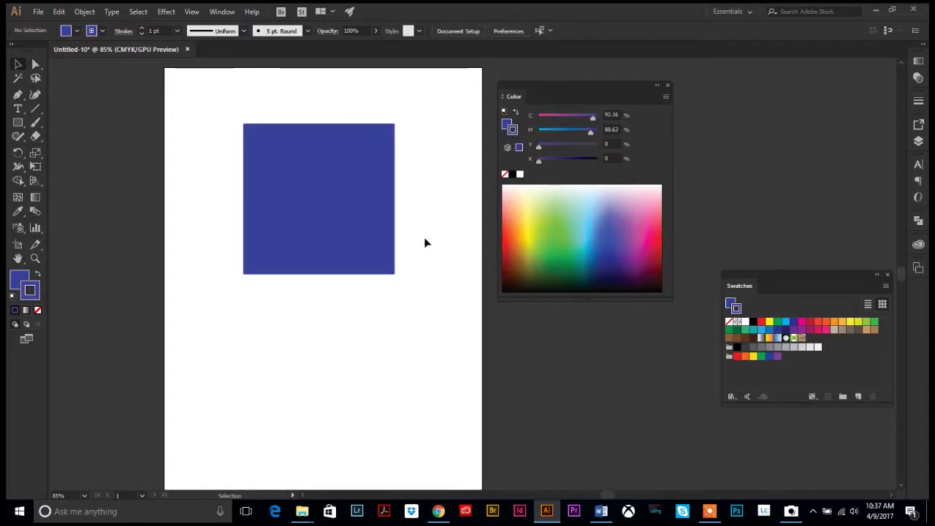
Undo the rectangle's last stroke color change and deselect the rectangle
key("ctrl+a")
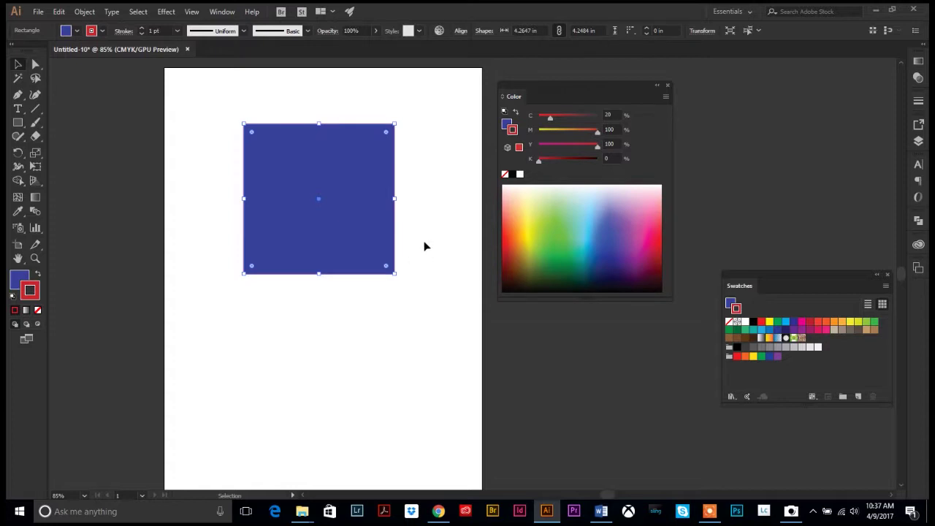
left_click(415, 184)
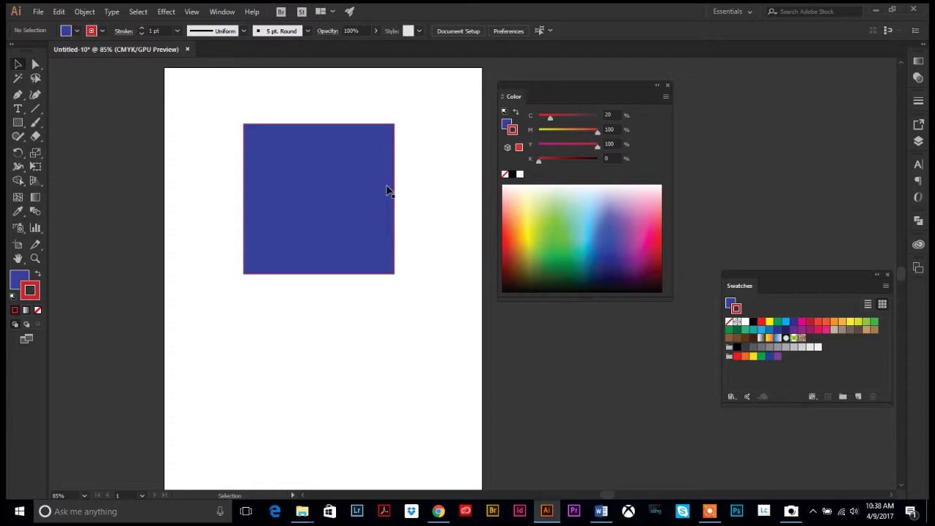
left_click(609, 115)
left_click(430, 194)
Dock the Swatches panel beneath the Color panel and move the combined panels slightly higher
left_click(222, 12)
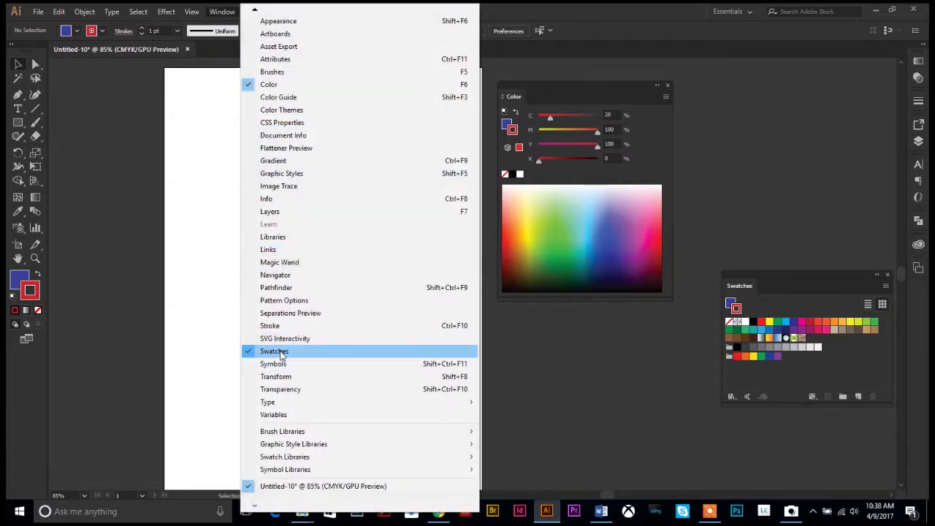
left_click(760, 275)
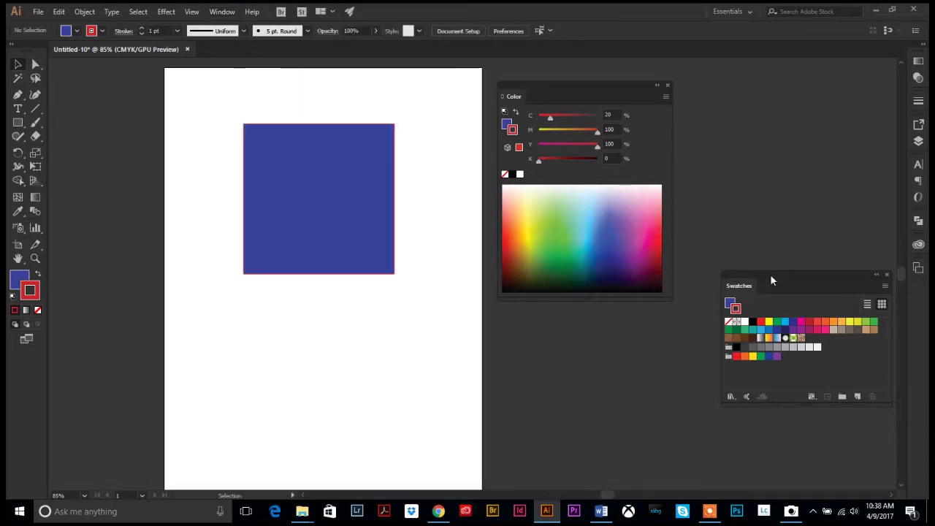
left_click_drag(770, 274, 542, 299)
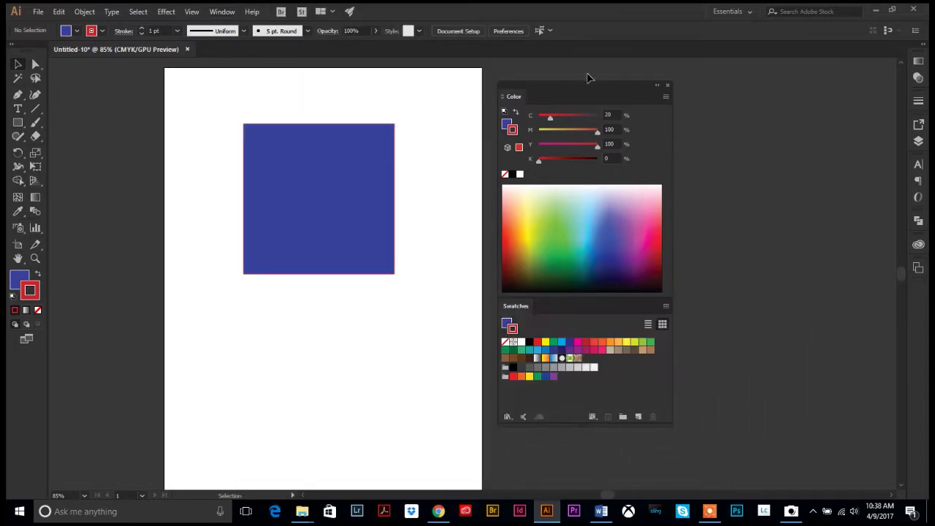
left_click_drag(566, 85, 579, 57)
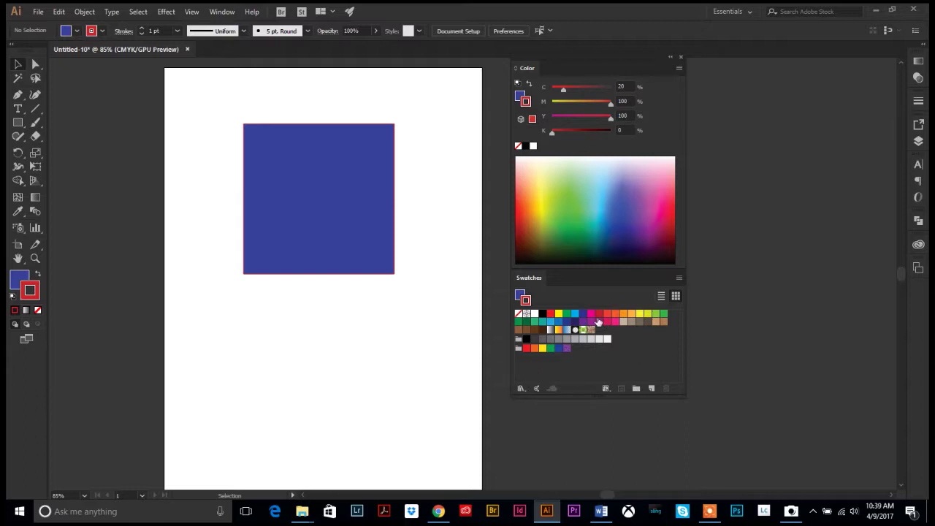
Select all unused swatches in the document and delete them
left_click(678, 278)
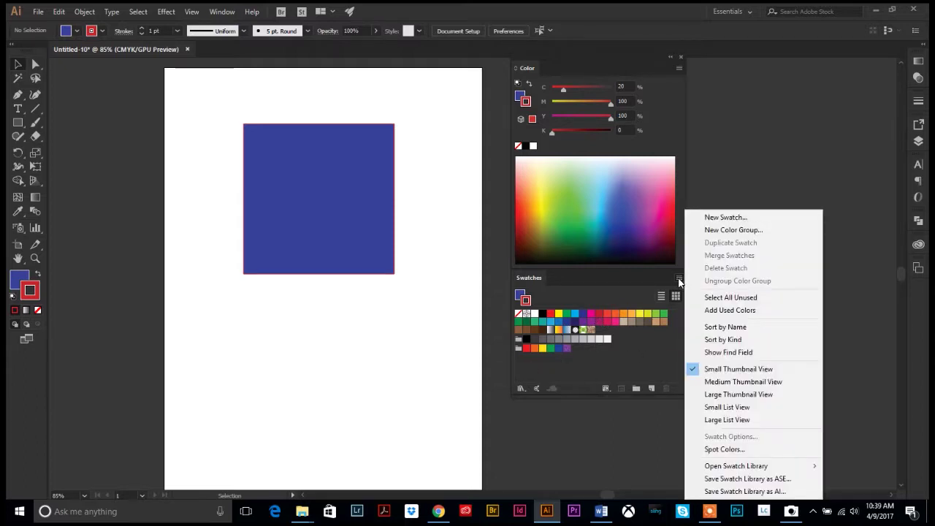
left_click(726, 298)
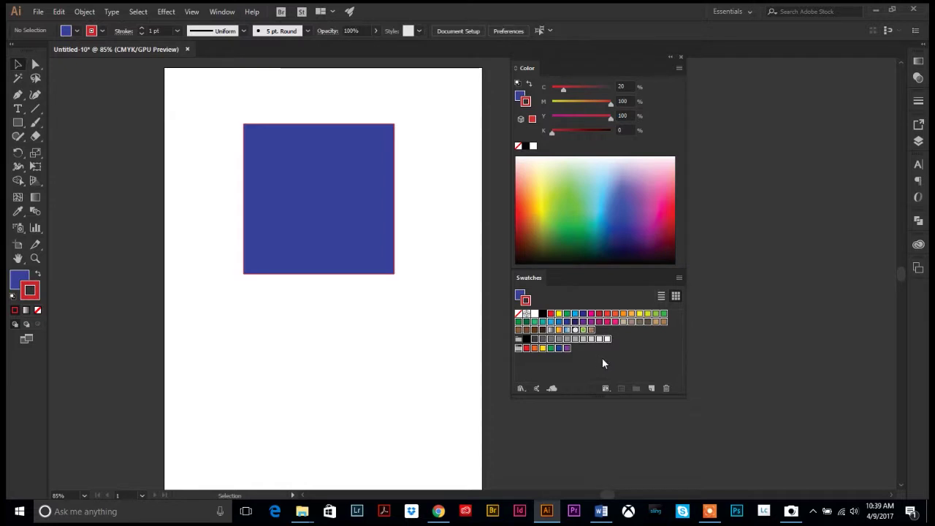
left_click(679, 279)
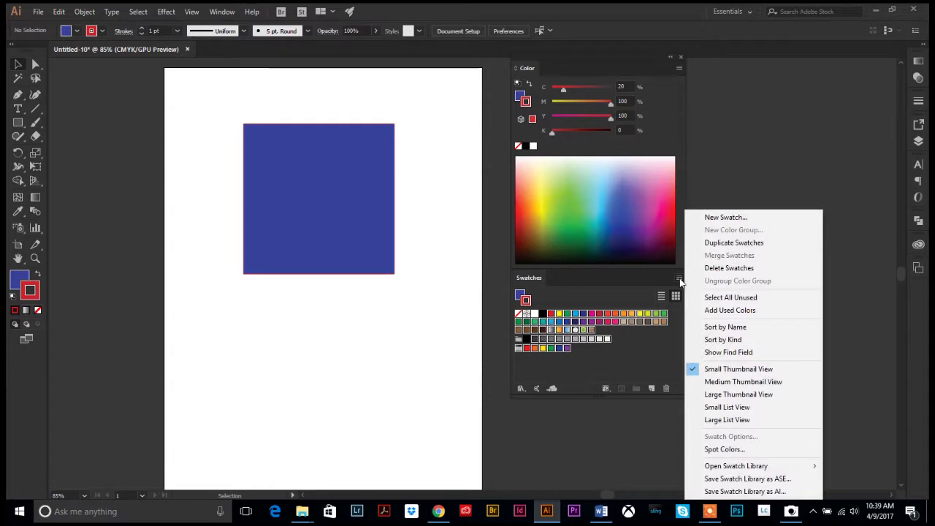
left_click(727, 268)
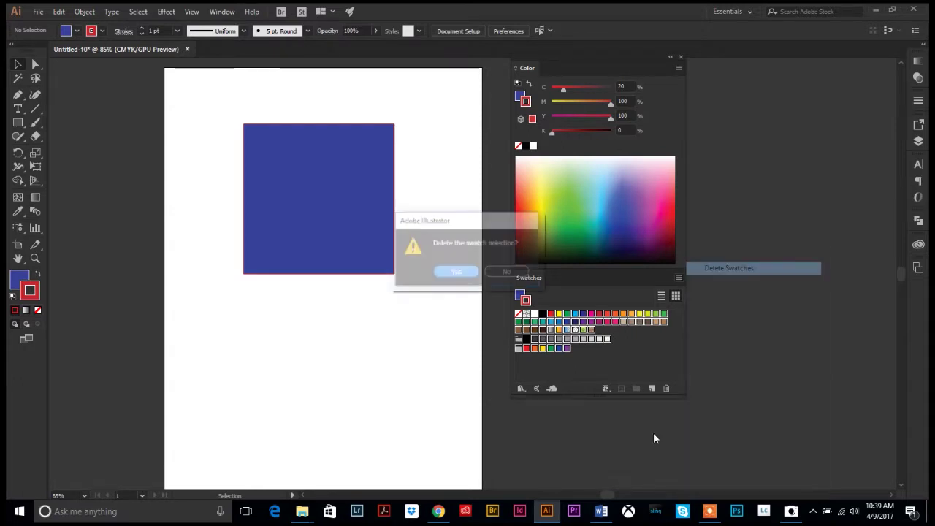
left_click(456, 273)
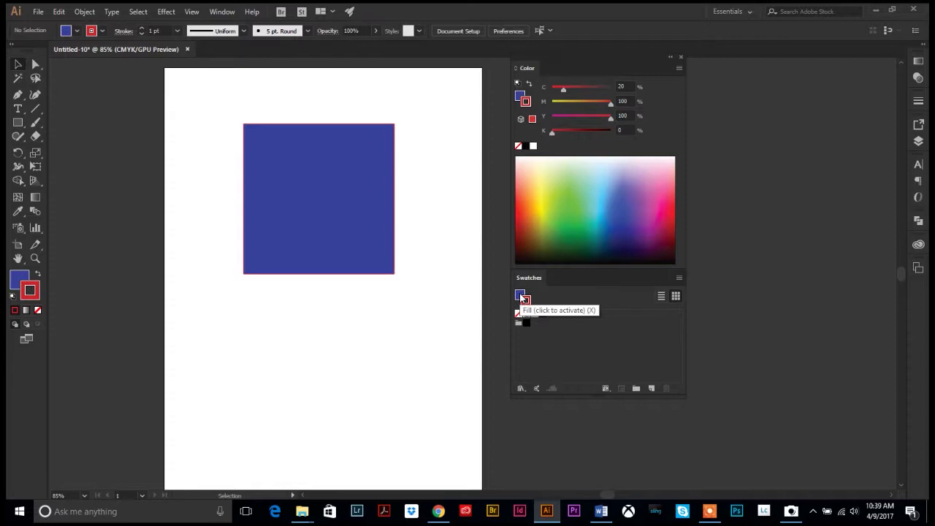
Create a process CMYK swatch named CMYK Red from the rectangle's red stroke color, choosing to add it to a new library
left_click(360, 232)
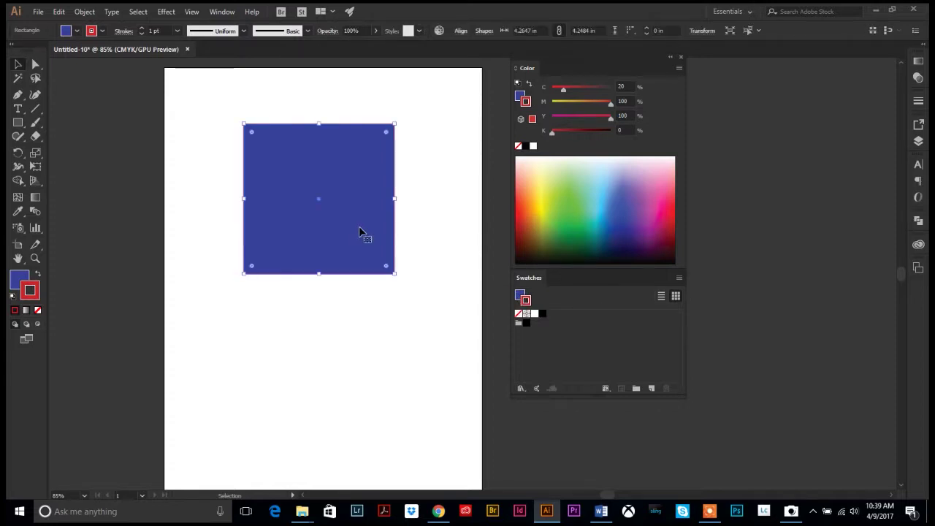
left_click(679, 279)
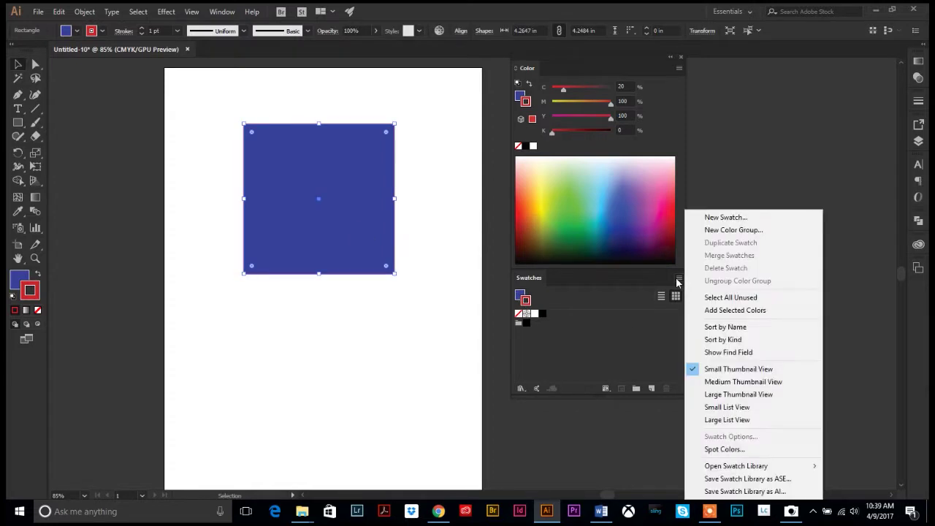
left_click(723, 219)
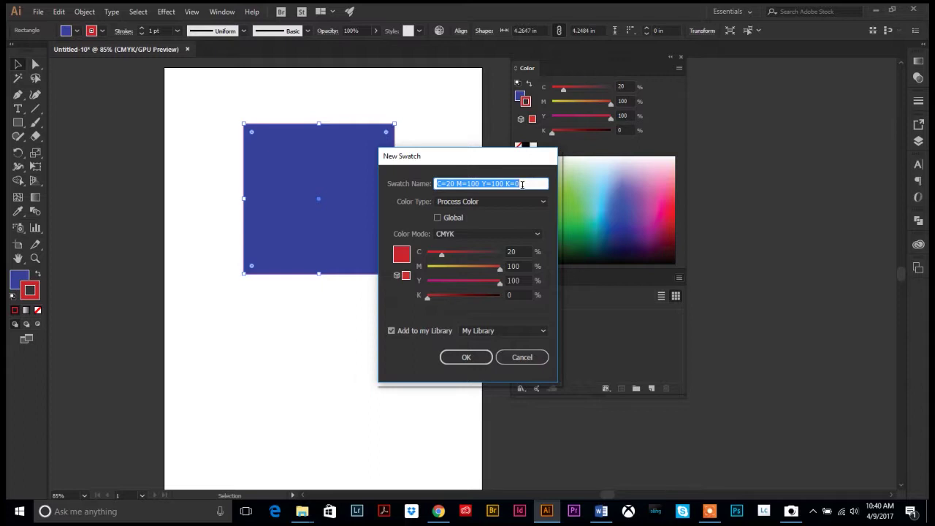
type("CMY")
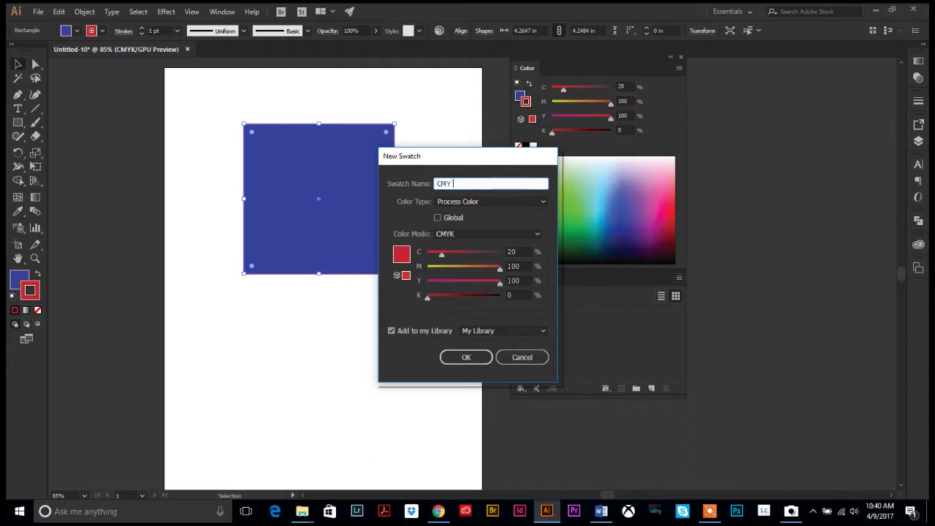
type("K Red")
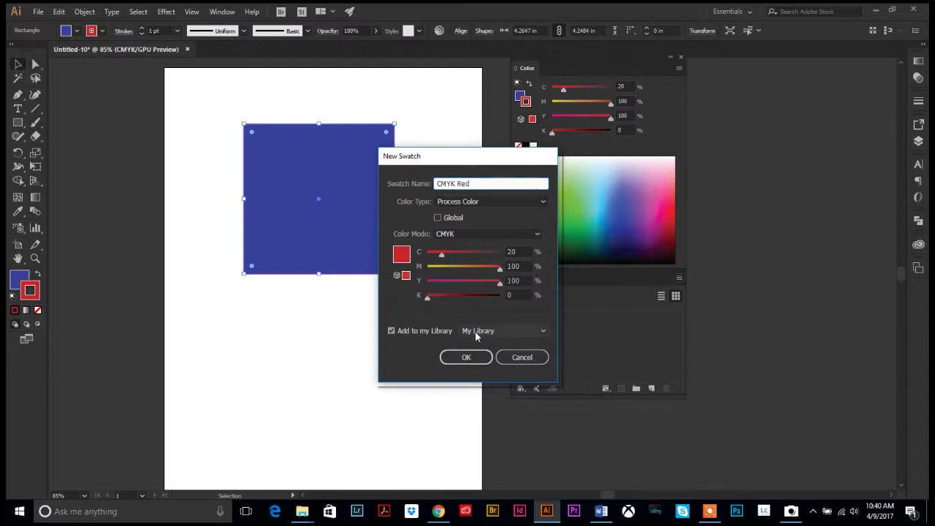
left_click(543, 332)
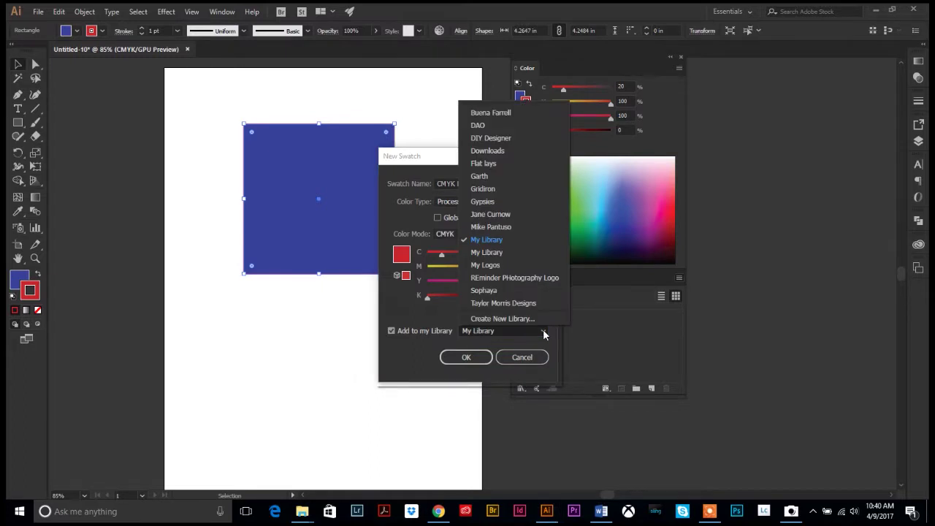
left_click(491, 319)
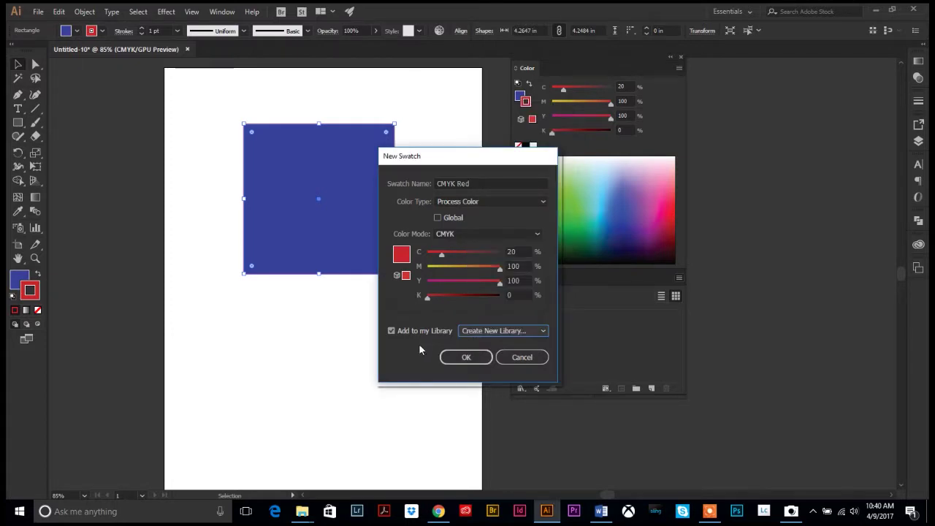
left_click(462, 357)
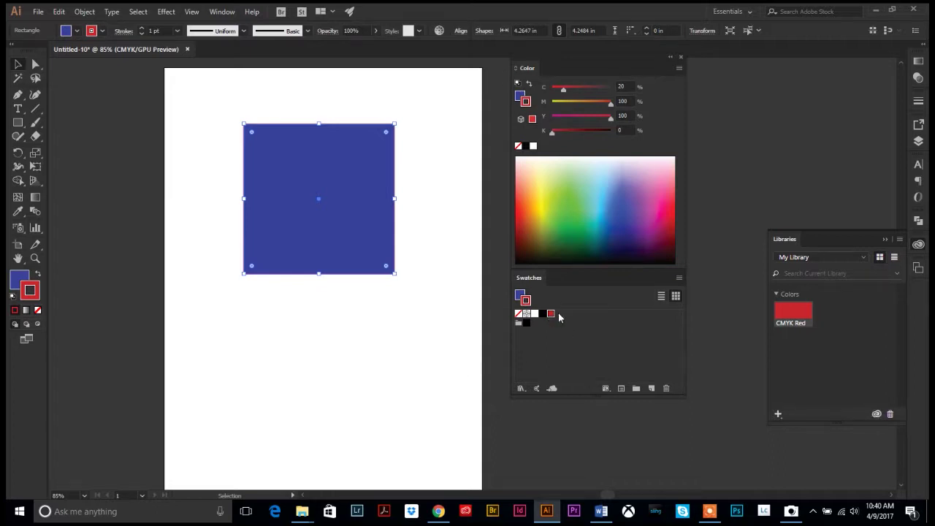
Delete the blue rectangle and draw a smaller one, about 1.93 by 2.70 in, in the upper half of the artboard
left_click(426, 269)
left_click(363, 247)
key("Delete")
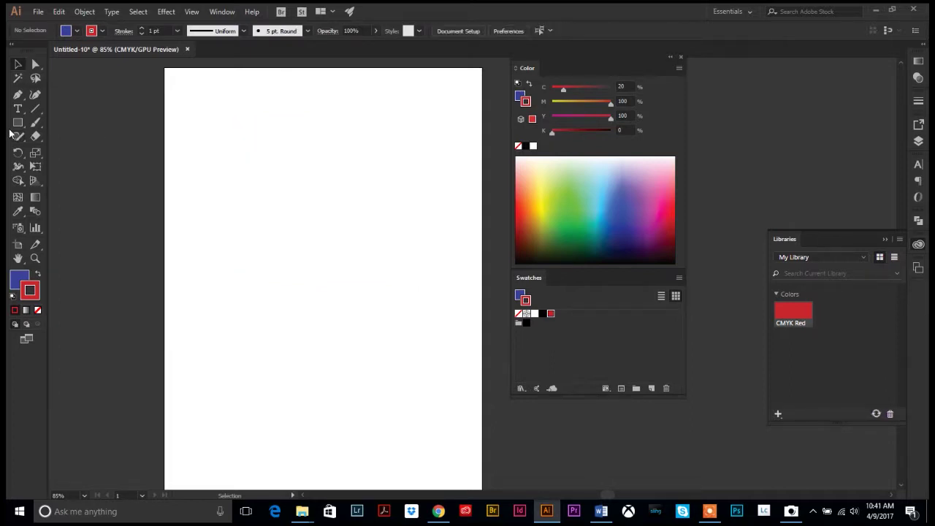
left_click(19, 123)
left_click_drag(259, 155, 329, 252)
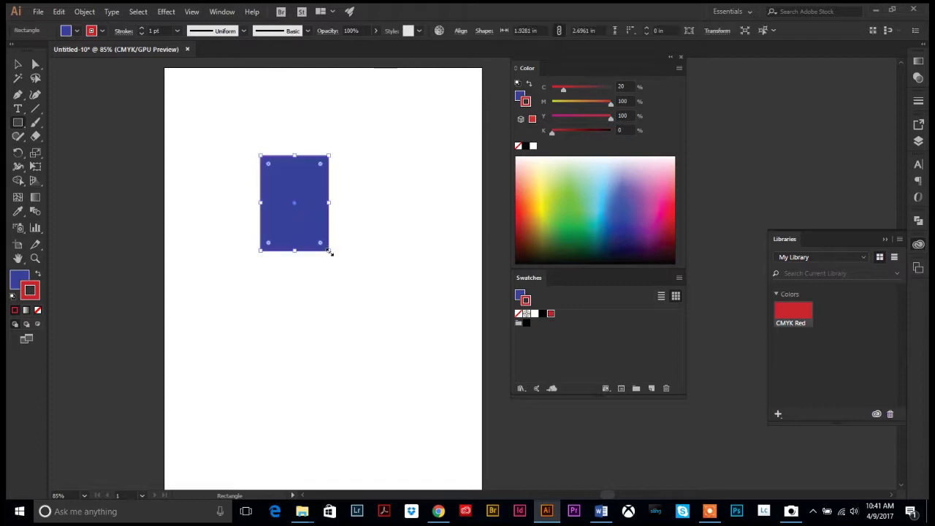
Sample several stroke colors for the new rectangle from the CMYK spectrum, ending on a light green
left_click(570, 236)
left_click(621, 199)
left_click(601, 189)
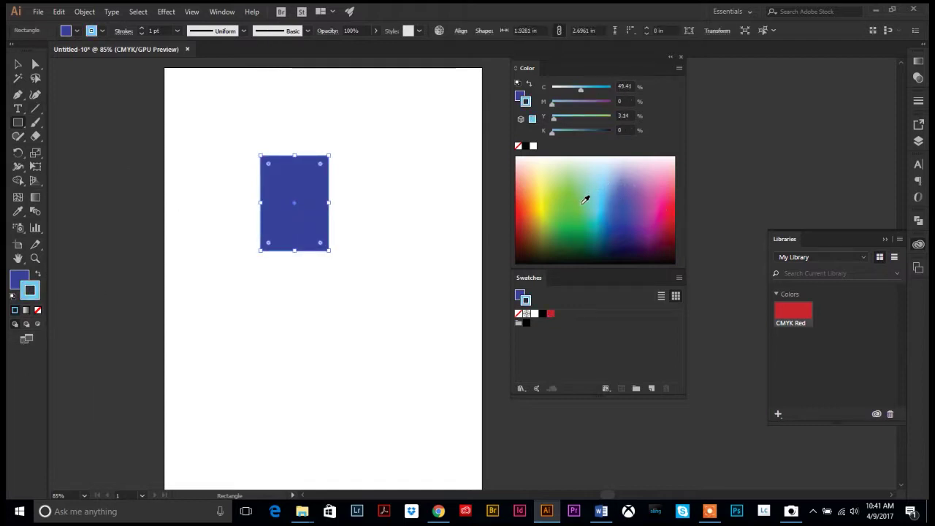
left_click(583, 202)
Sample a teal fill and a red stroke for the rectangle from the CMYK spectrum, and deselect it
left_click(18, 64)
left_click(19, 279)
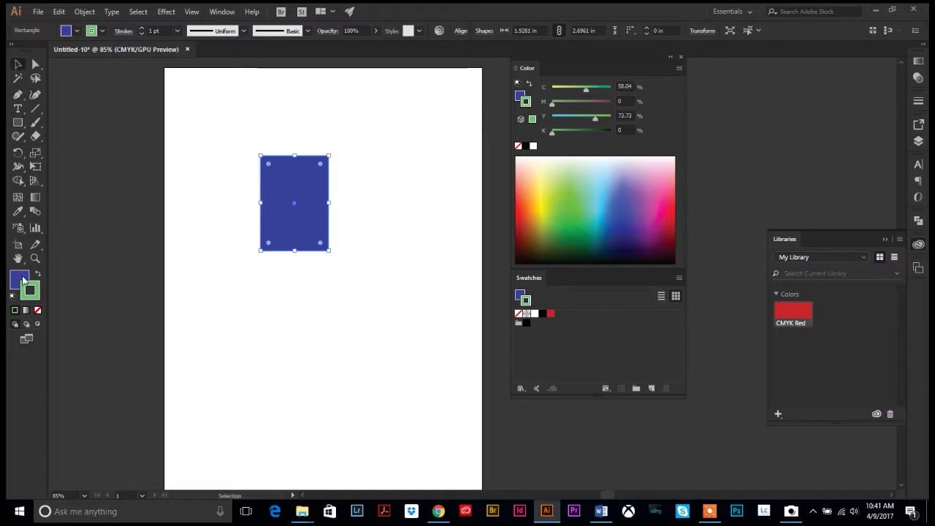
left_click(593, 192)
left_click(597, 192)
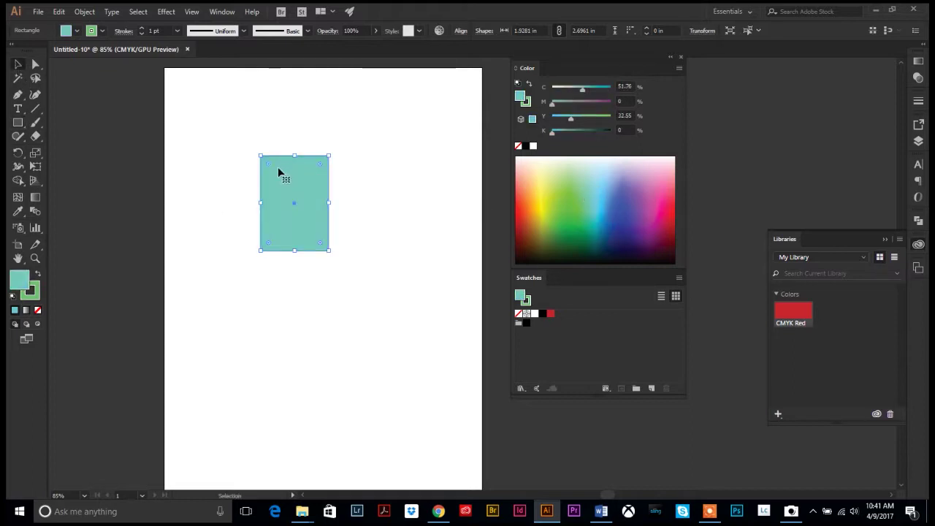
left_click(35, 295)
left_click(528, 208)
left_click(305, 263)
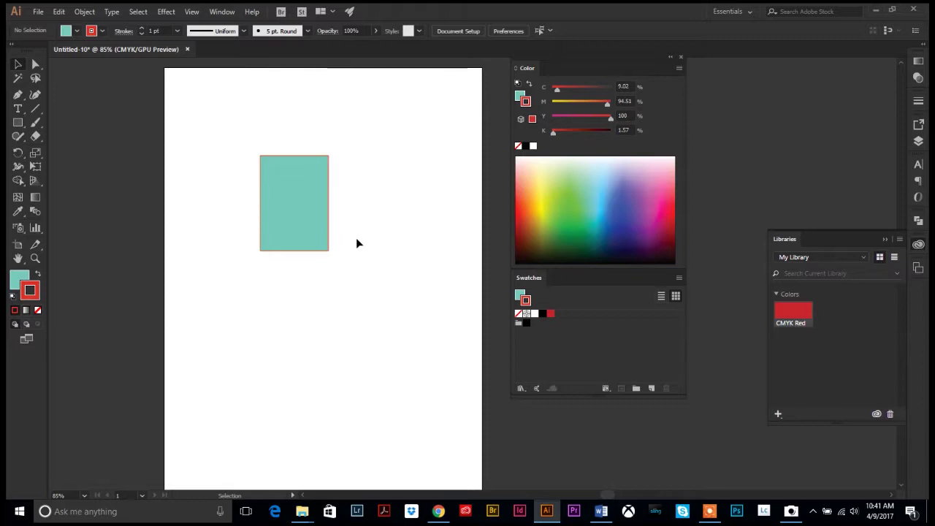
Apply the CMYK Red swatch to the rectangle's stroke, copy that color onto its fill, and deselect the rectangle
left_click(304, 209)
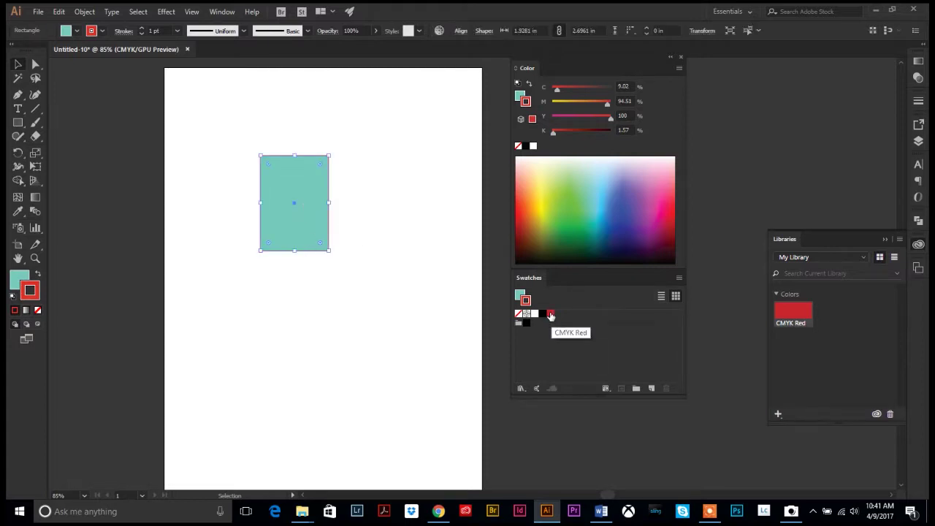
left_click(551, 315)
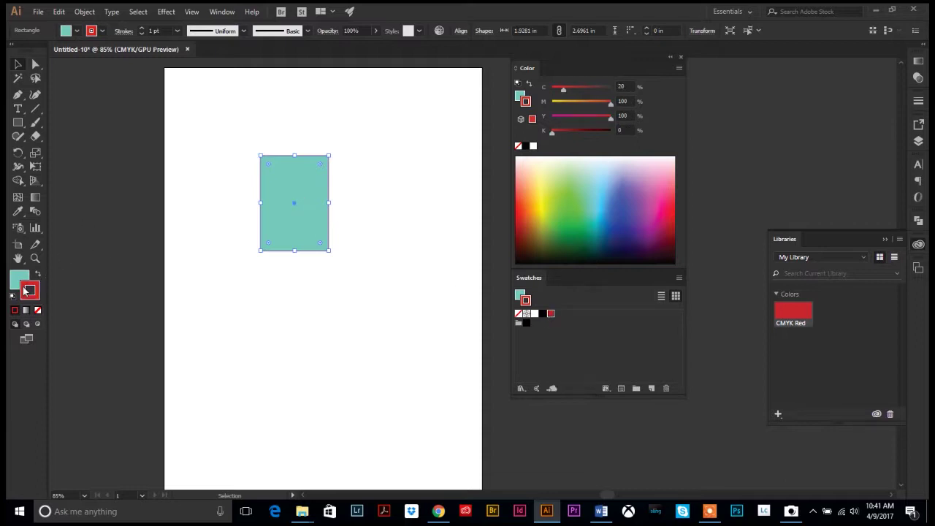
left_click_drag(24, 289, 20, 279)
left_click(362, 299)
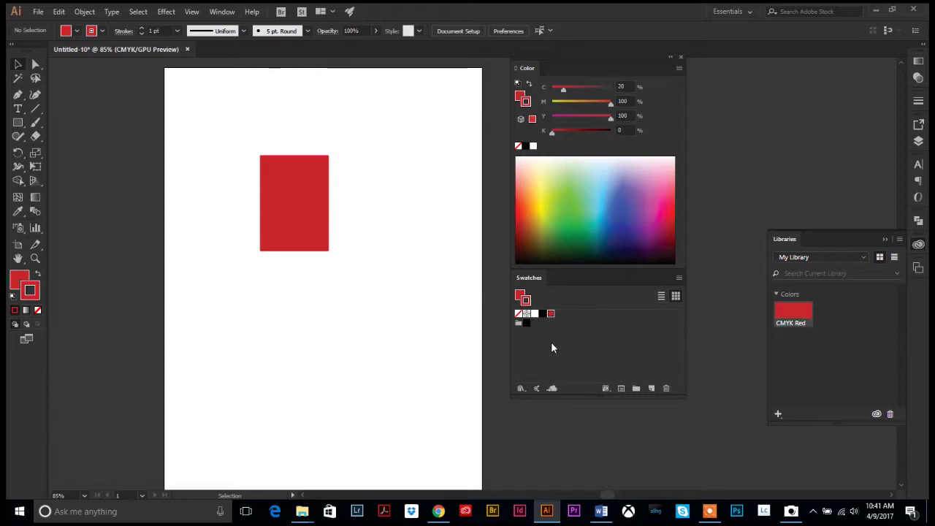
Move the Libraries panel beside the Color panel and check the Color panel's options for creating a swatch
left_click_drag(776, 239, 702, 81)
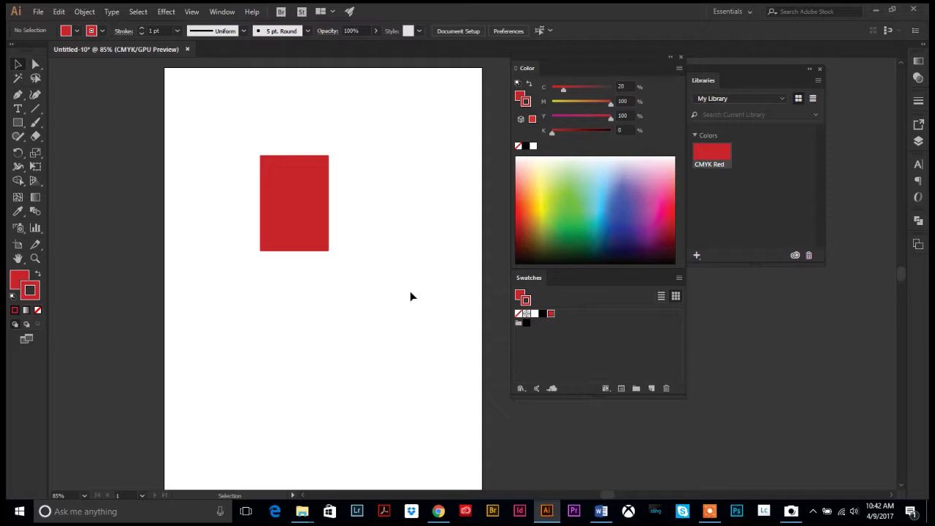
left_click(679, 68)
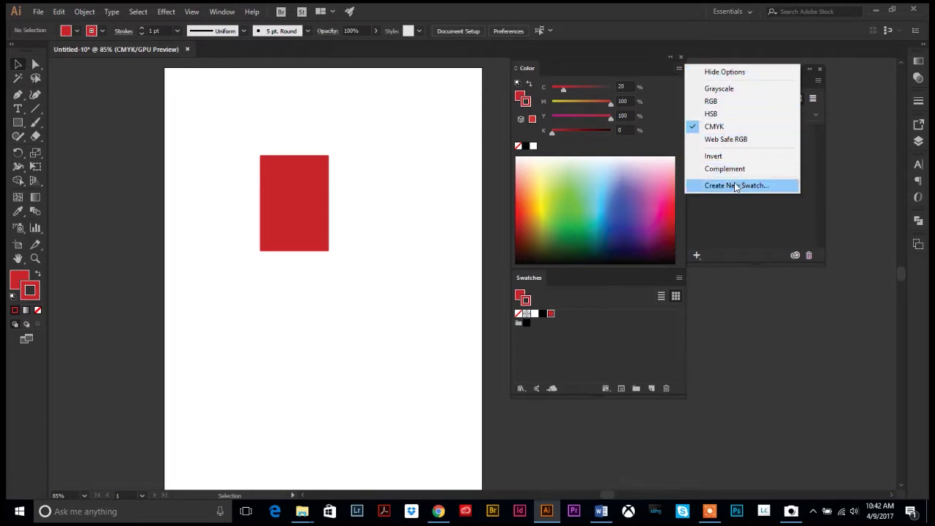
left_click(657, 92)
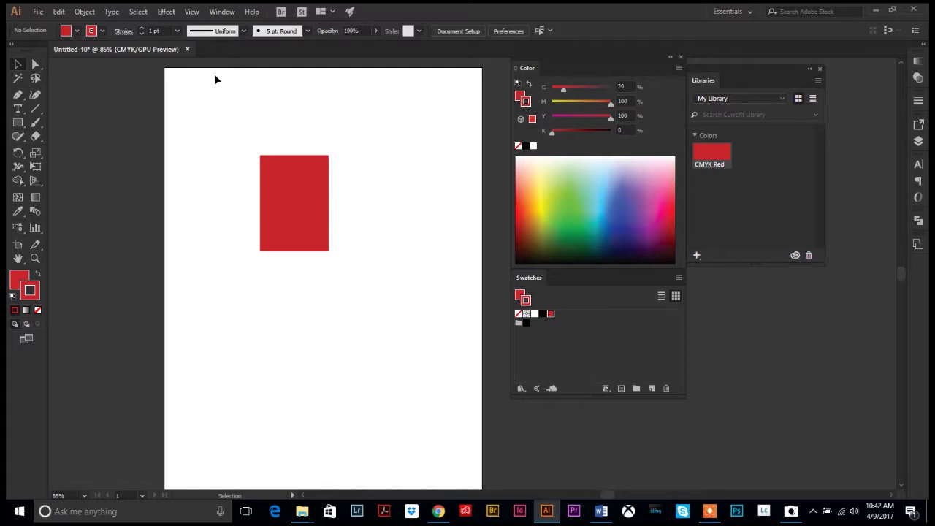
Open the PANTONE+ Solid Coated color book from the swatch libraries
left_click(222, 12)
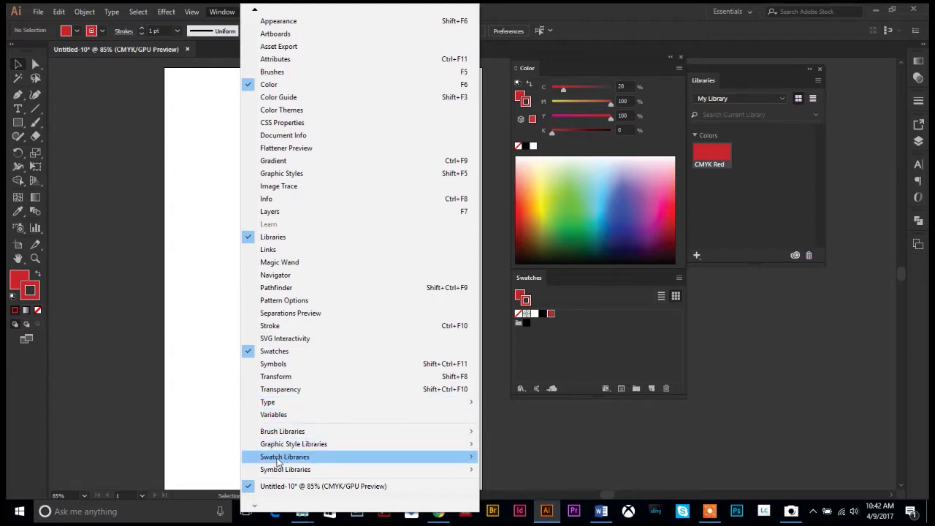
mouse_move(276, 461)
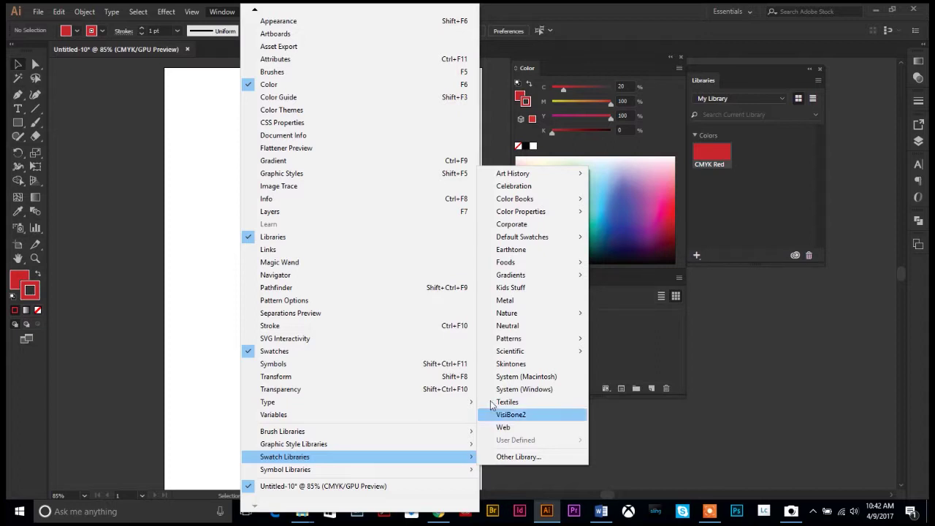
mouse_move(520, 202)
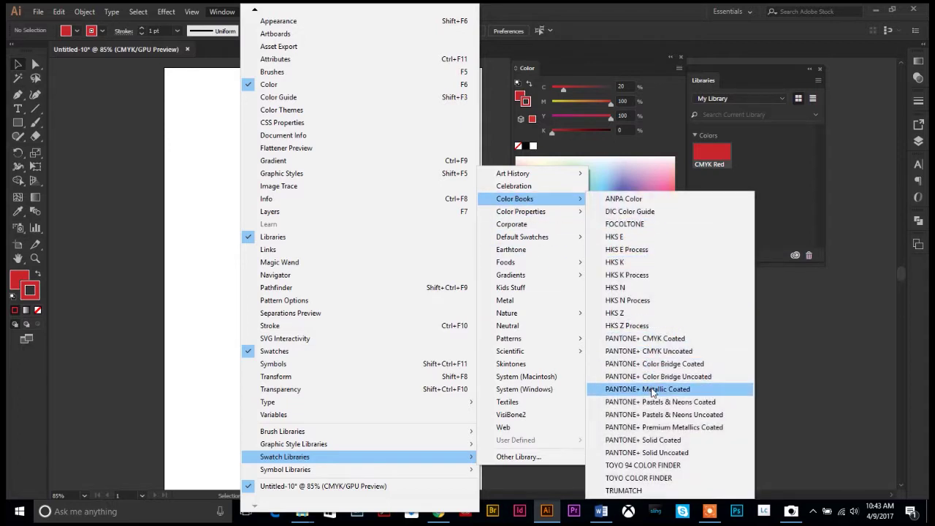
left_click(625, 443)
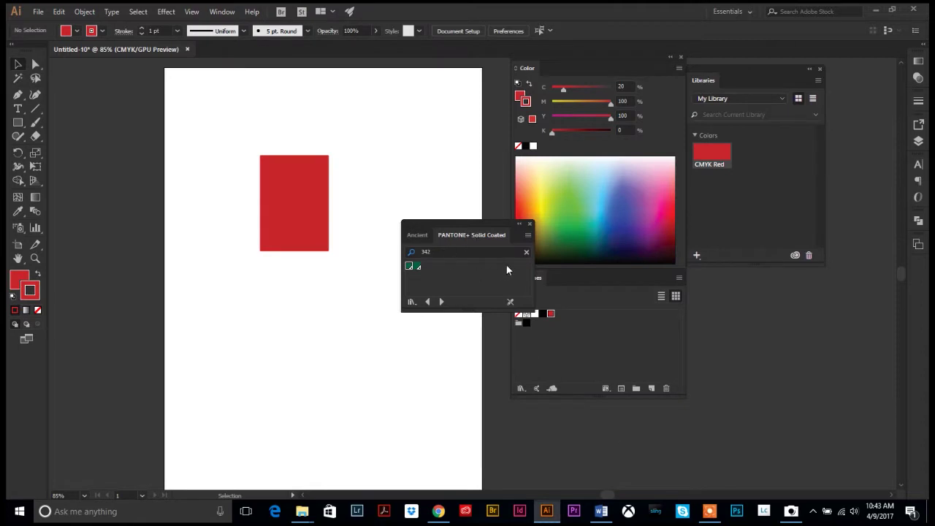
Clear the color book's search, enlarge the PANTONE+ Solid Coated panel and browse its full range of colors
left_click(526, 252)
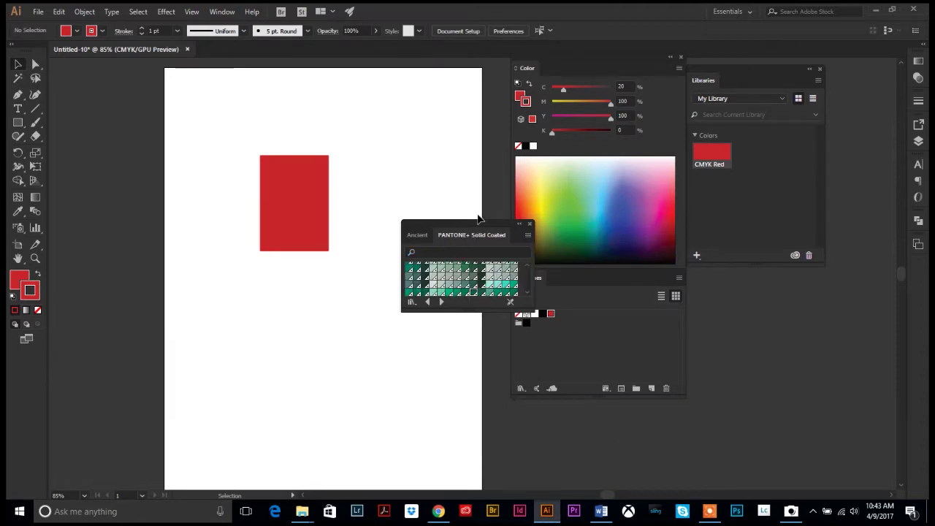
left_click_drag(476, 222, 484, 149)
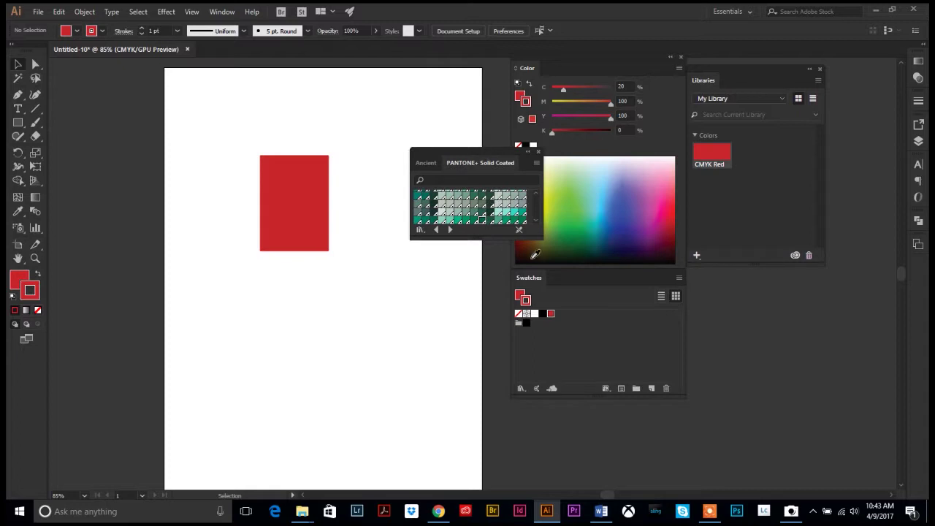
left_click_drag(539, 241, 626, 463)
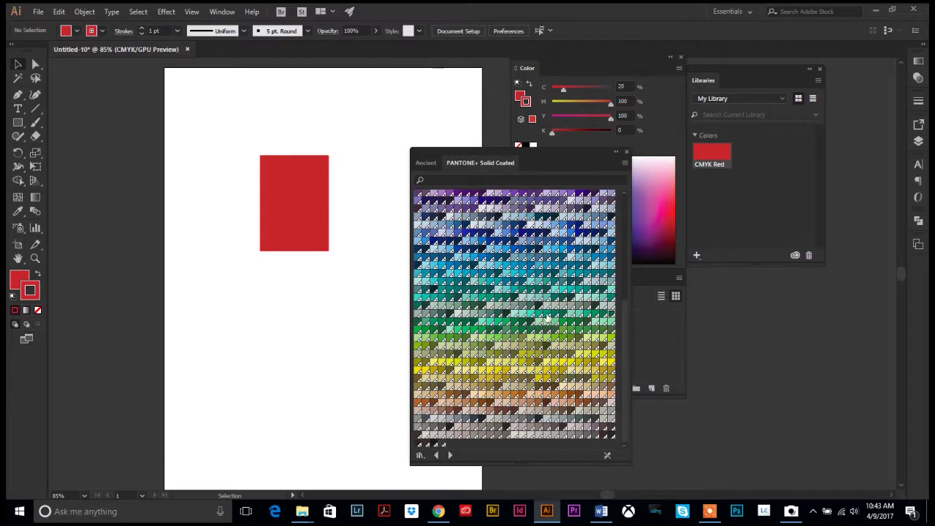
scroll(514, 301, "down", 5)
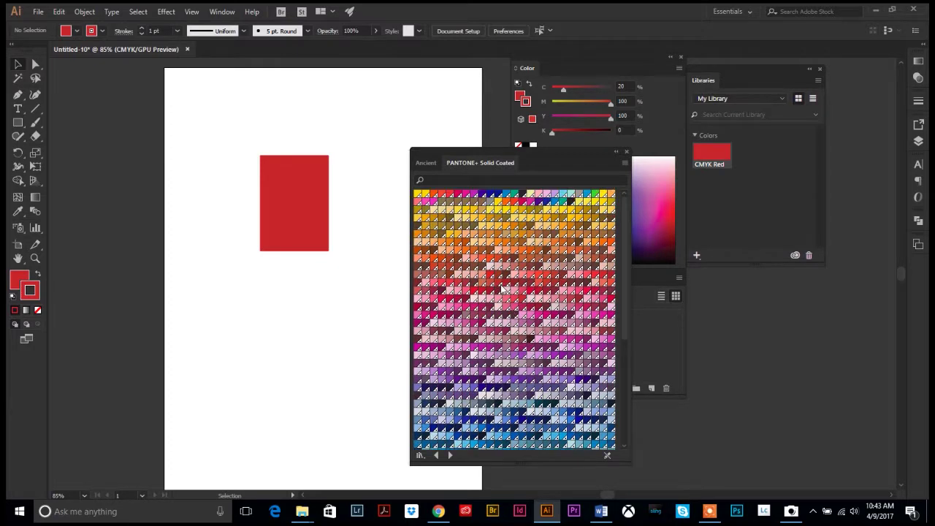
scroll(498, 338, "down", 3)
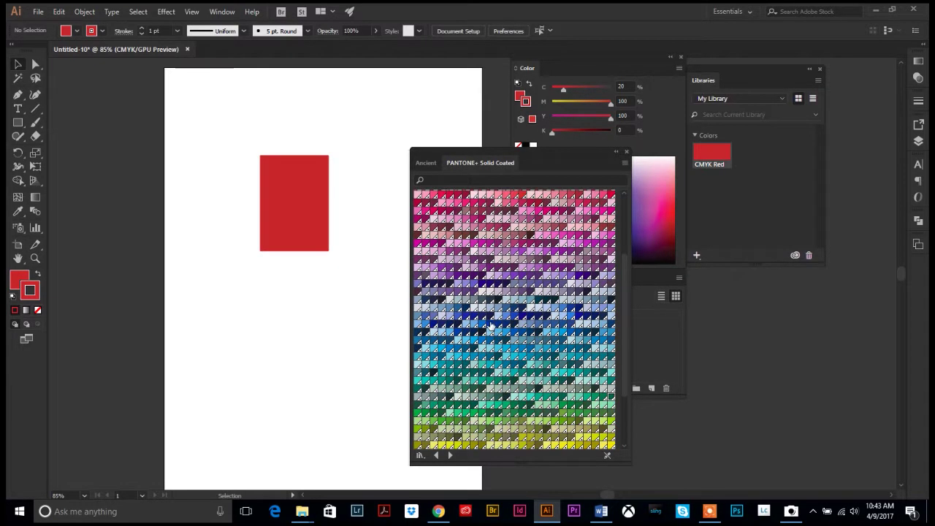
Find color 348 in the PANTONE+ Solid Coated book and apply it to both the rectangle's stroke and fill
left_click(434, 180)
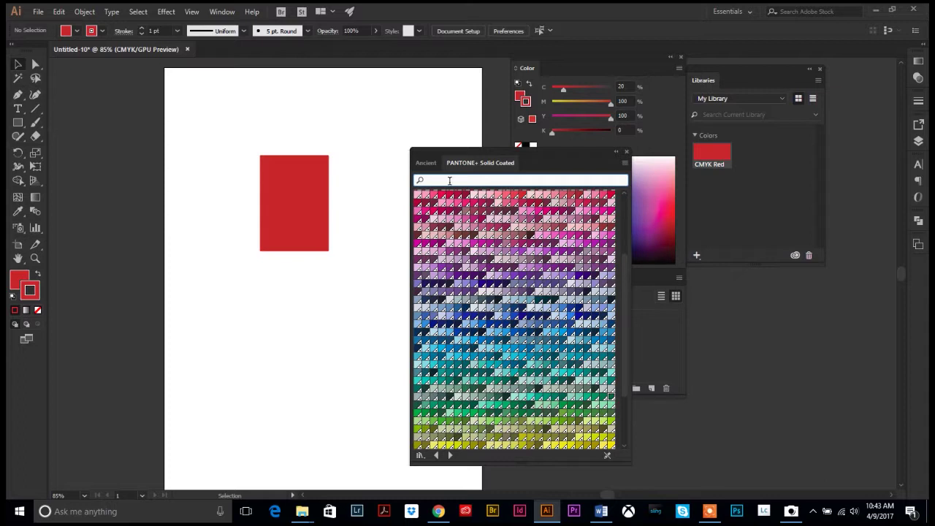
type("348")
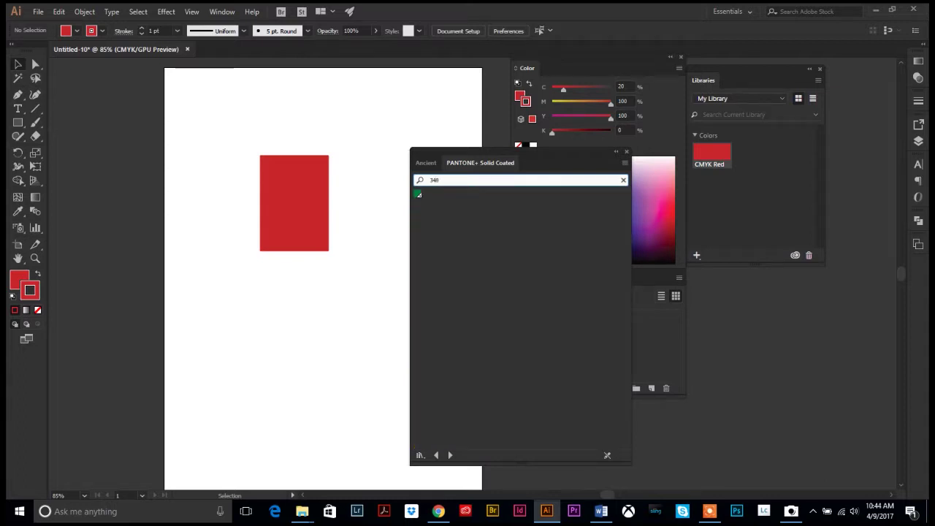
left_click(274, 183)
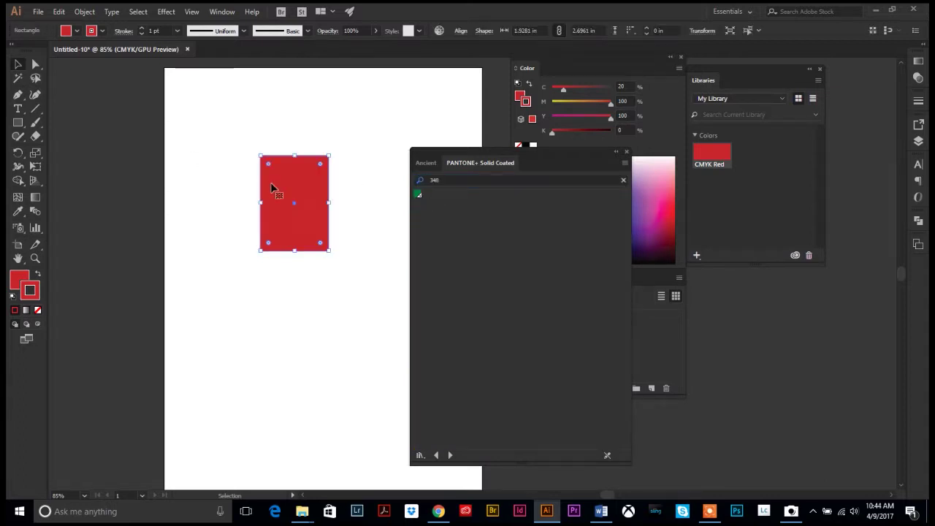
left_click(417, 194)
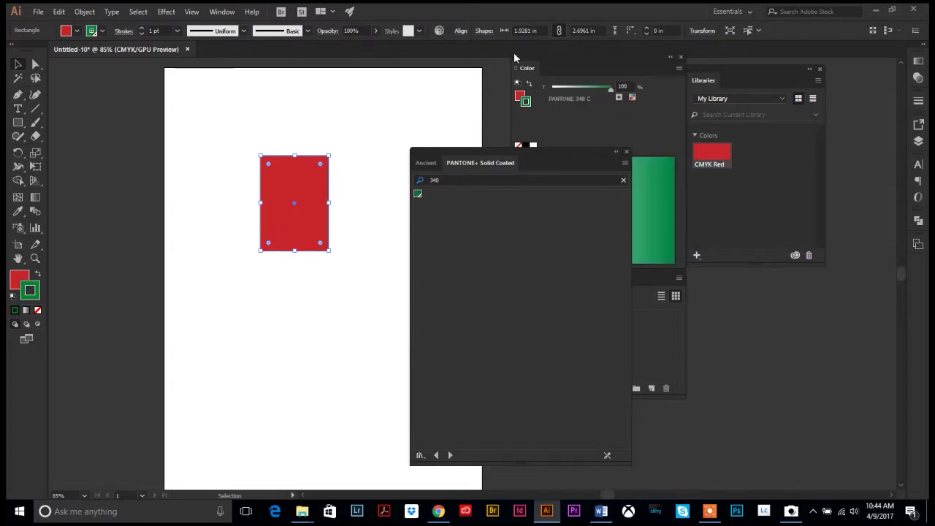
left_click(524, 102)
left_click_drag(516, 95, 519, 96)
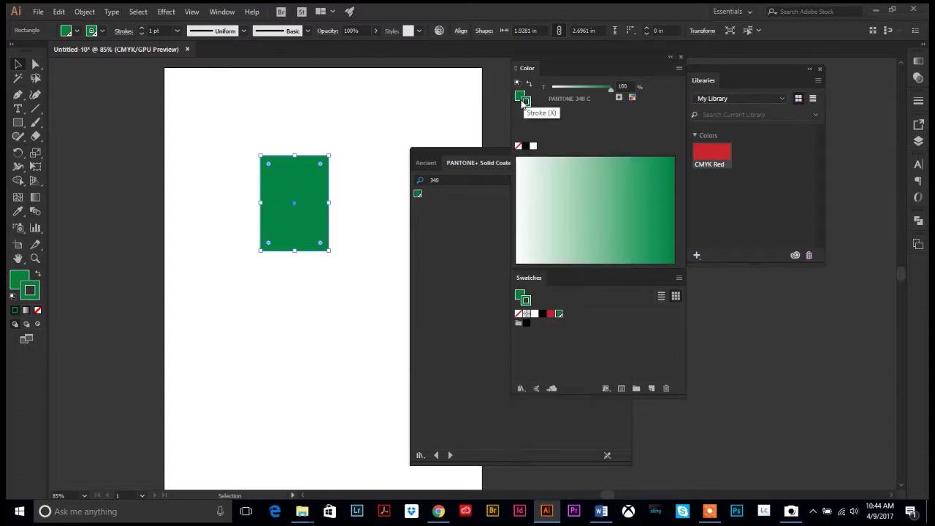
Check the rectangle's fill and stroke colors, and move and shrink the color book panel clear of the Color and Swatches panels
left_click(462, 252)
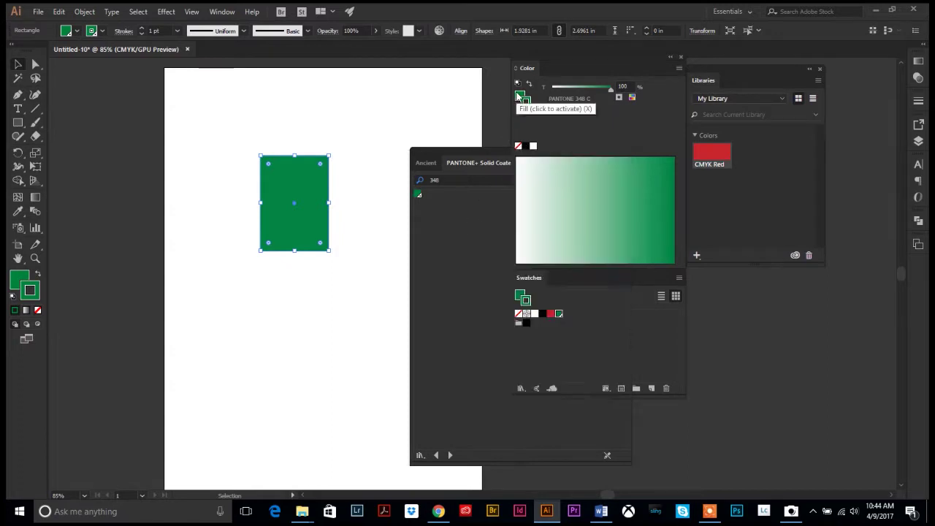
left_click(521, 100)
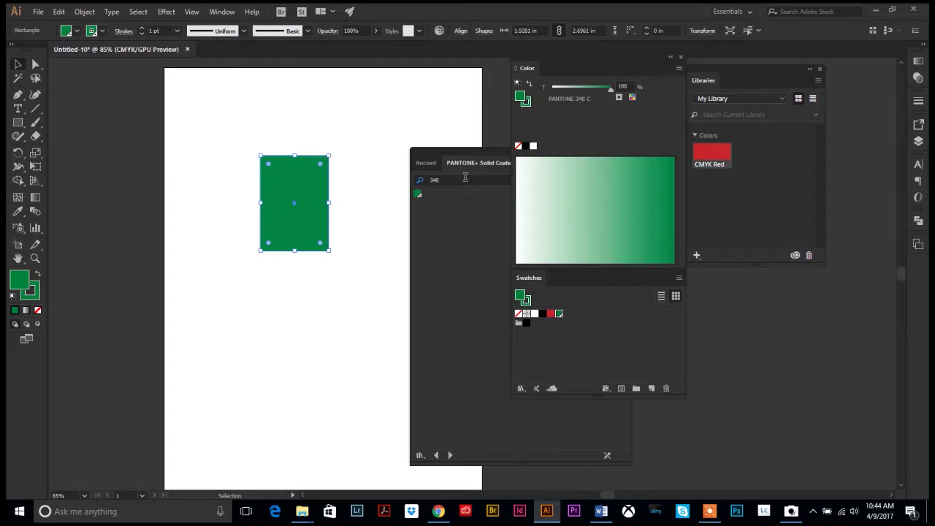
left_click(453, 221)
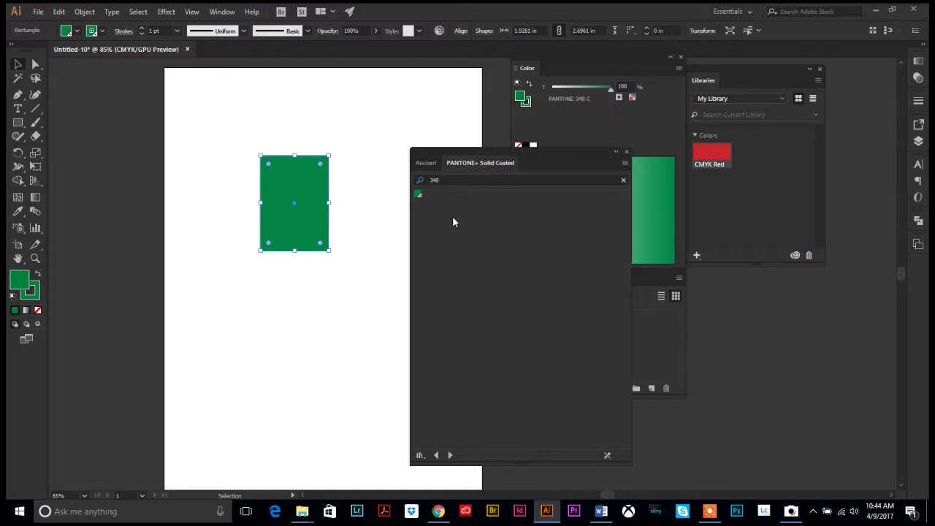
left_click(529, 101)
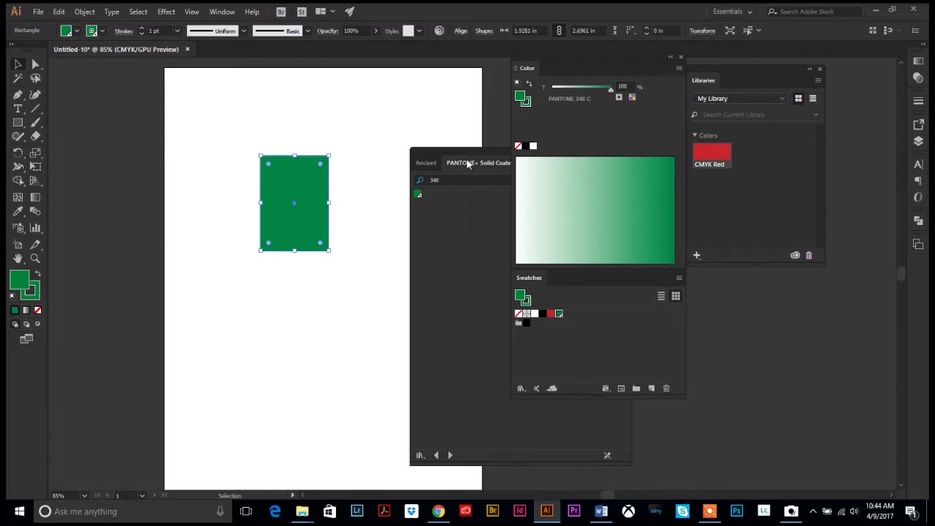
left_click_drag(460, 156, 402, 89)
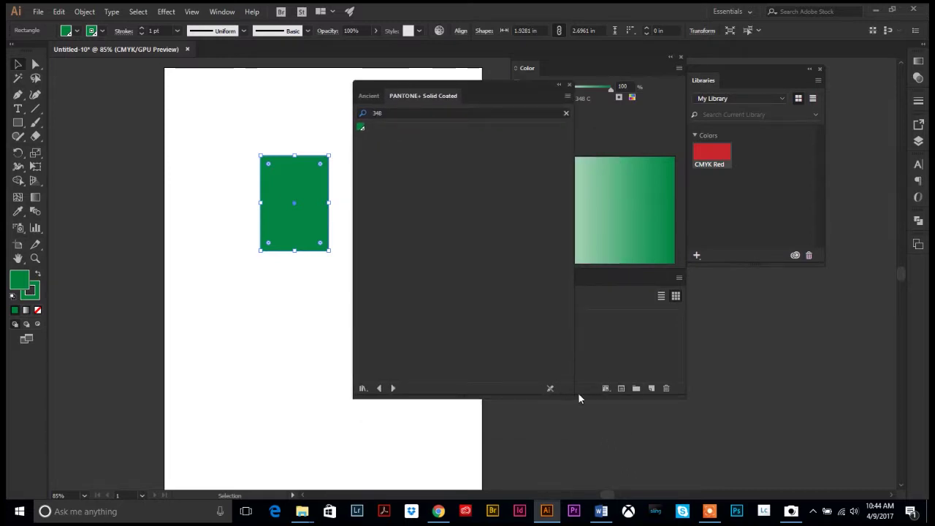
left_click_drag(573, 398, 454, 179)
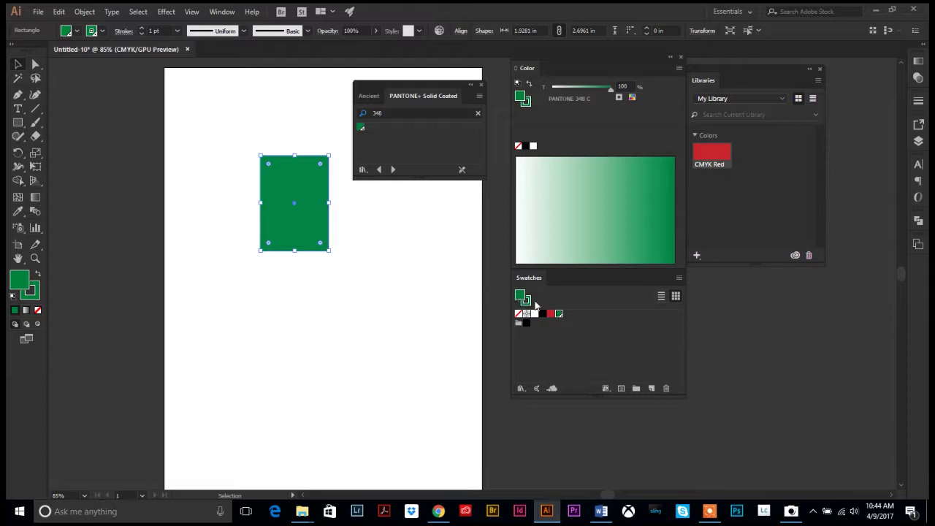
Create a new spot swatch from the Pantone green in CMYK color mode, without adding it to the library
left_click(680, 278)
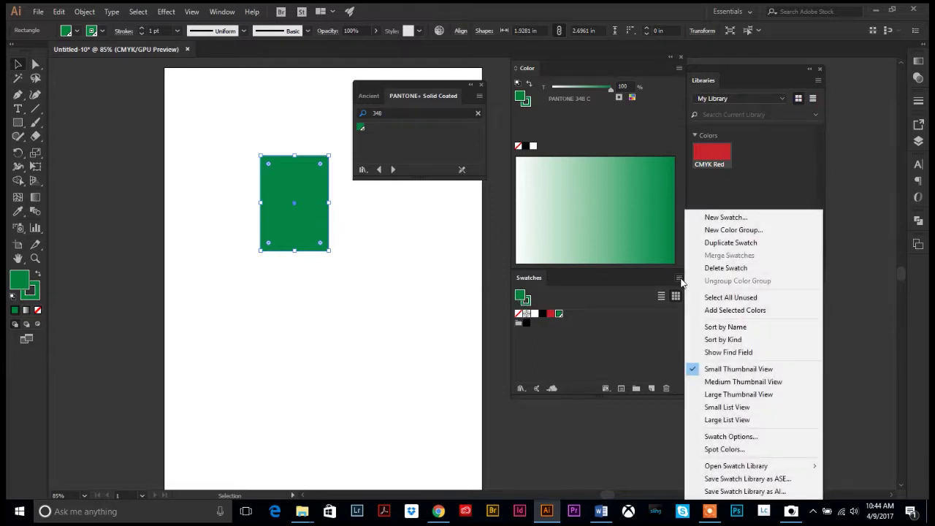
left_click(733, 217)
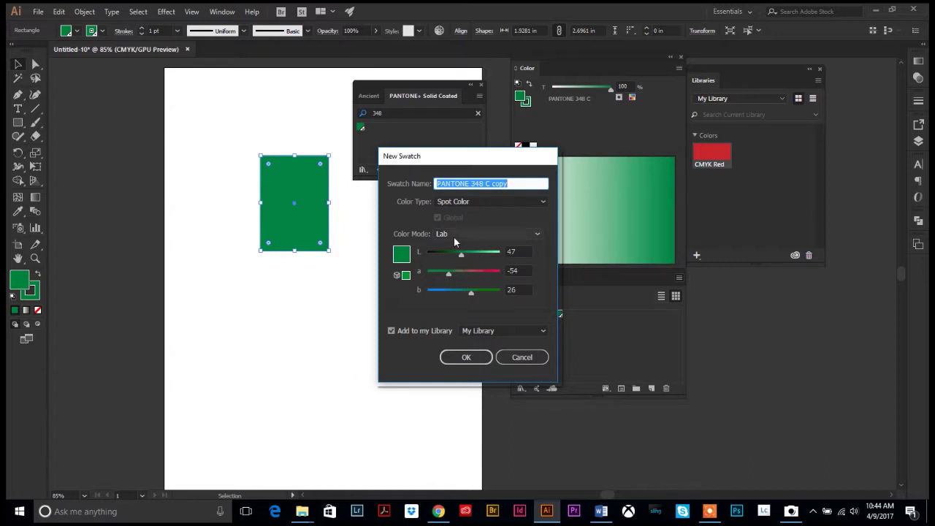
left_click(536, 234)
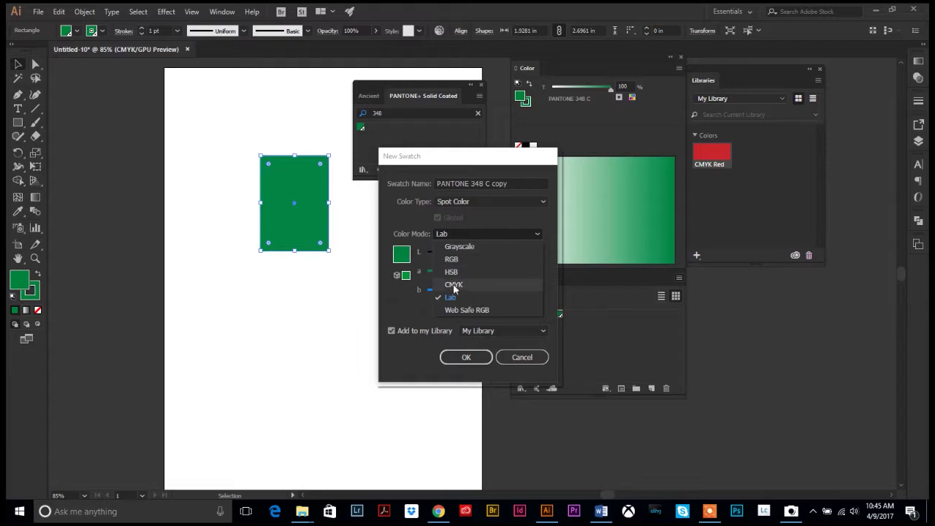
left_click(453, 285)
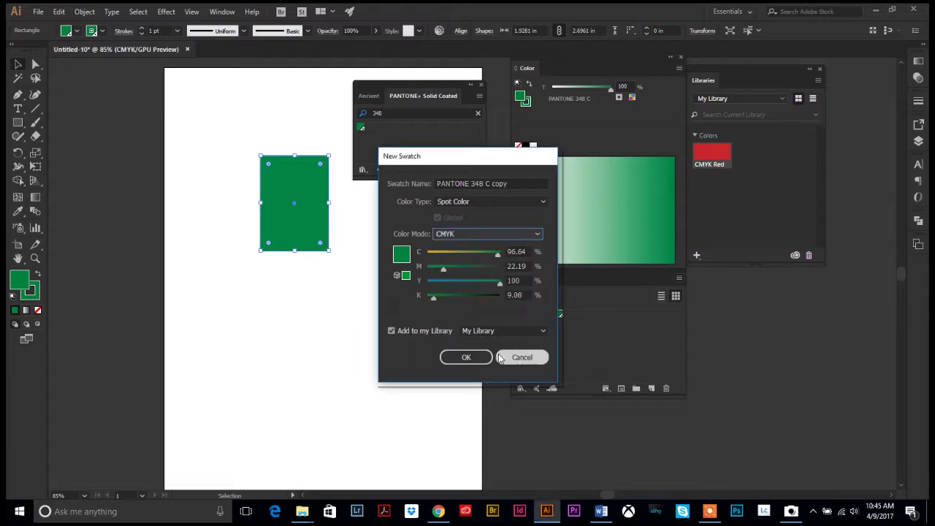
left_click(391, 331)
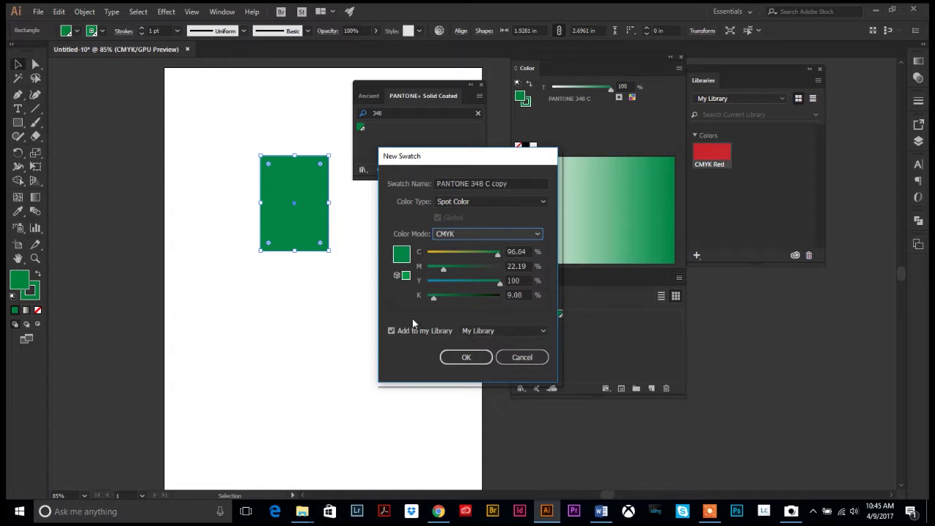
left_click(391, 330)
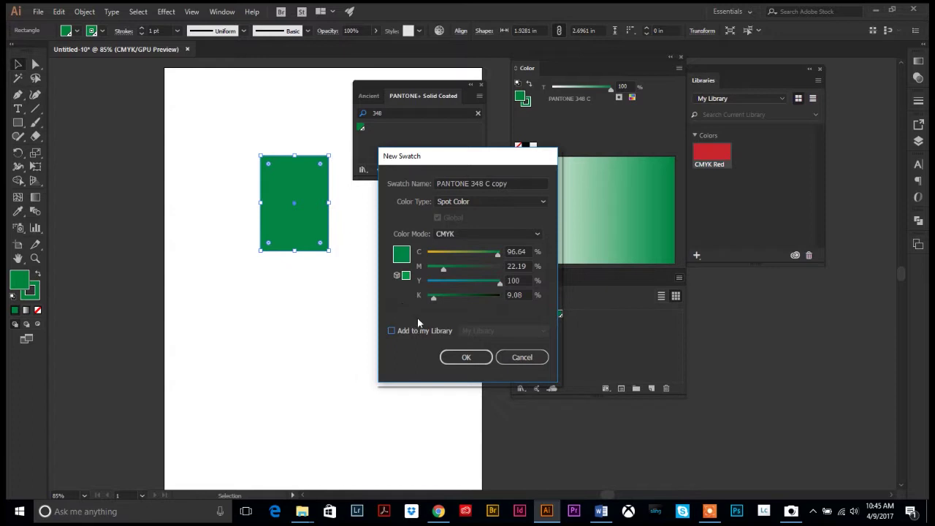
left_click(453, 358)
left_click(466, 358)
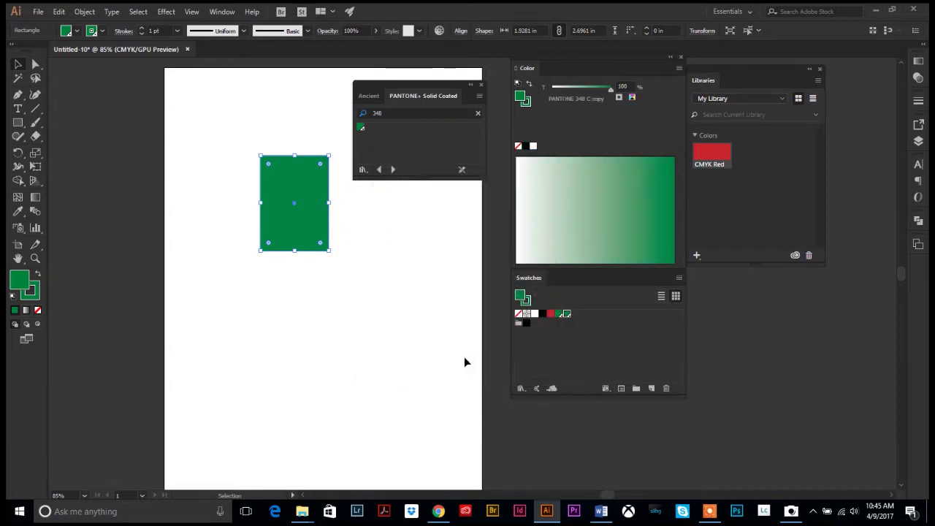
Compare the two green swatches on the rectangle and delete the PANTONE 348 C copy swatch
left_click(561, 315)
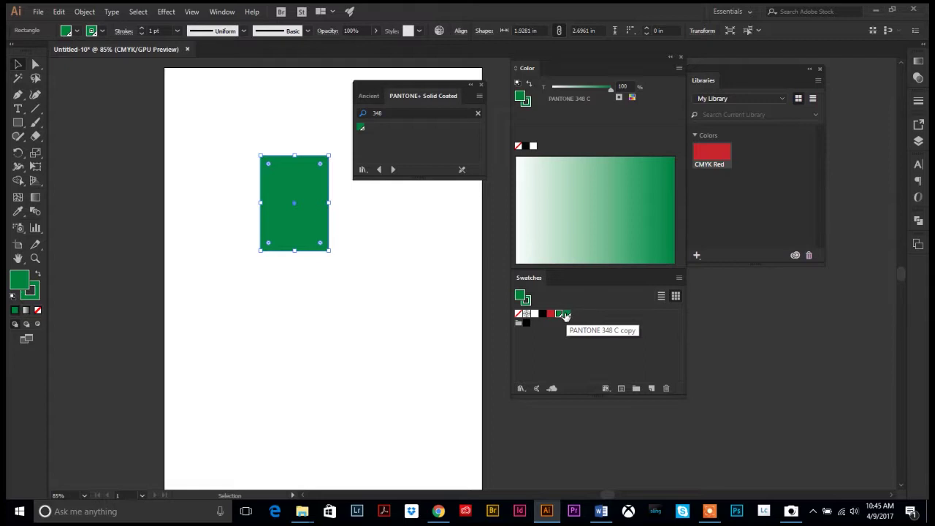
left_click(567, 314)
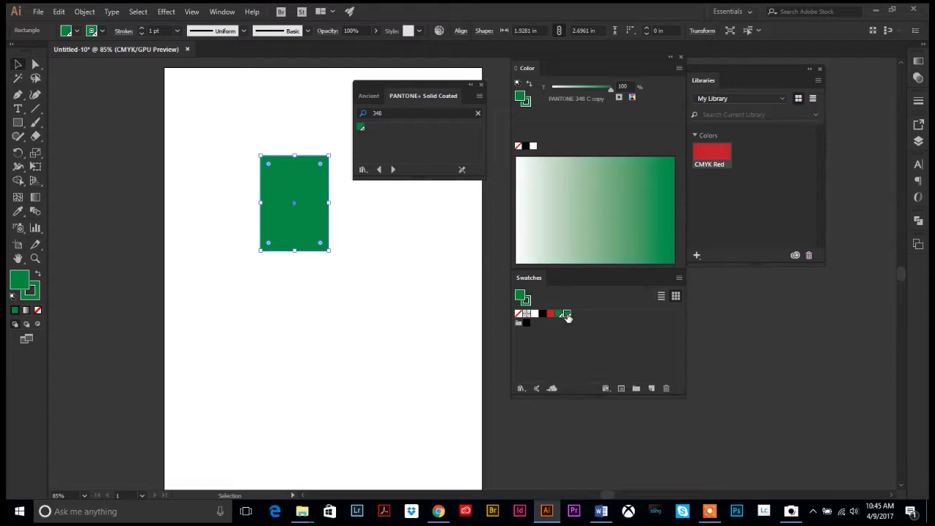
left_click(678, 278)
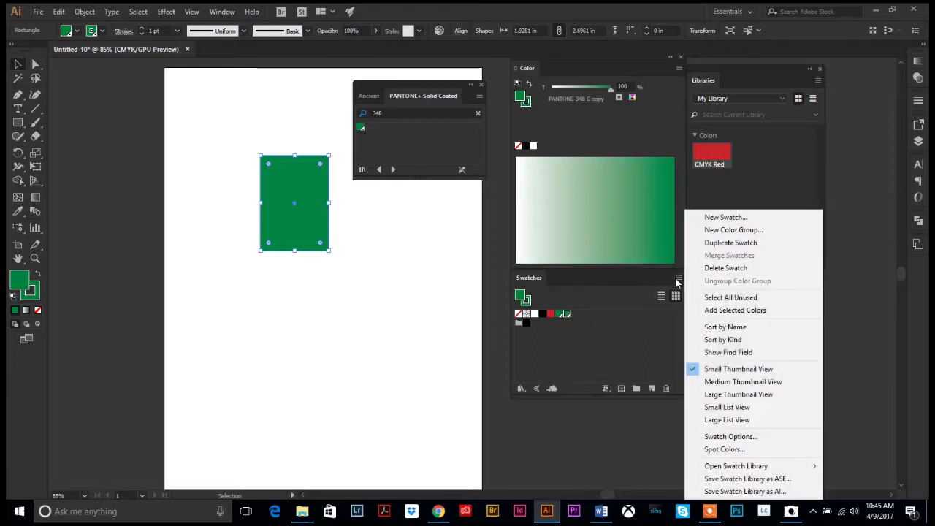
left_click(723, 268)
left_click(457, 272)
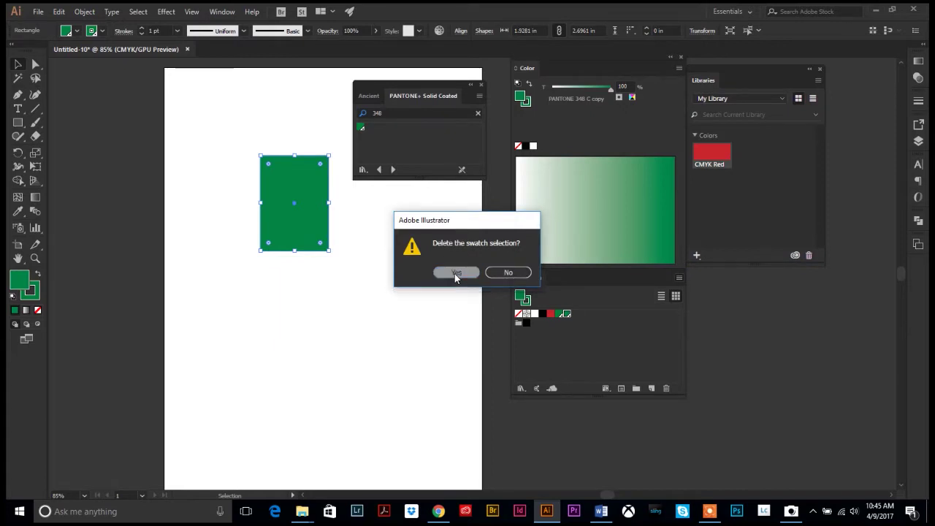
Set the rectangle's stroke to PANTONE 348 C, replace it with the CMYK Red swatch, and deselect the rectangle
left_click(346, 262)
left_click(306, 228)
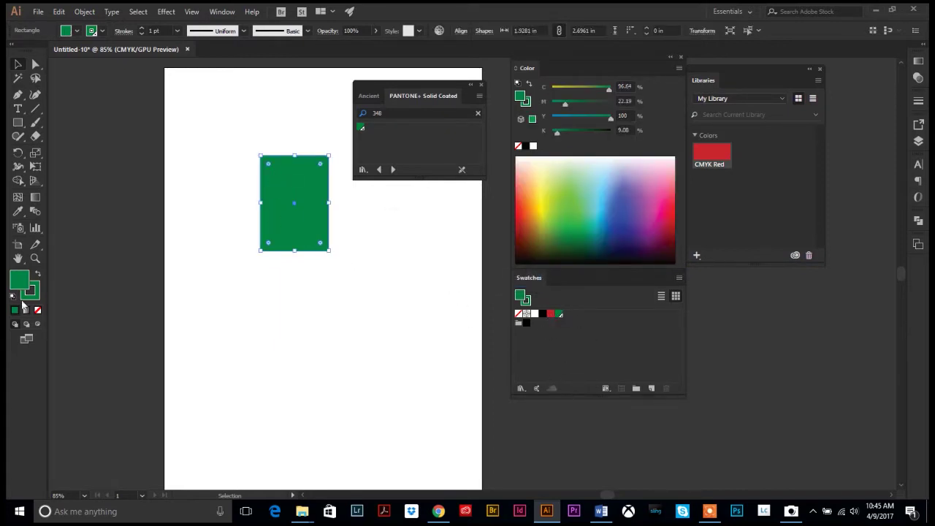
left_click(560, 313)
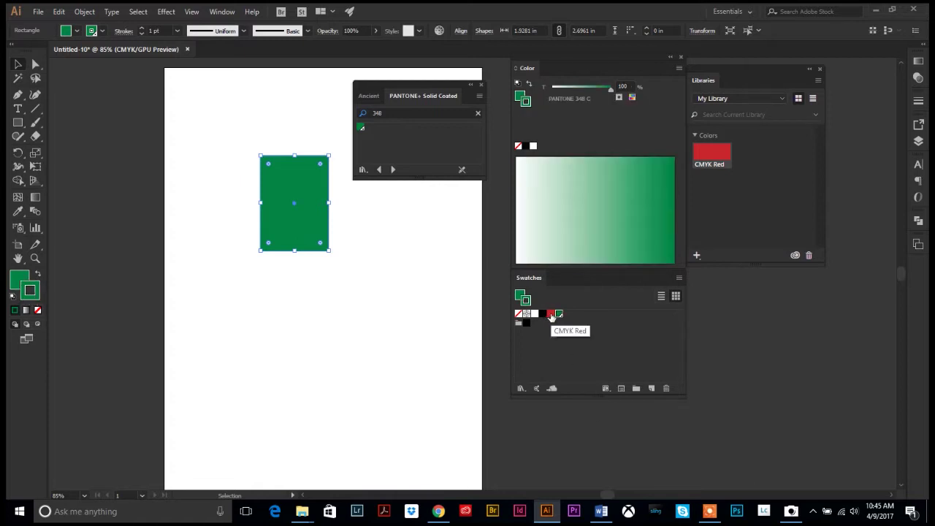
left_click(552, 314)
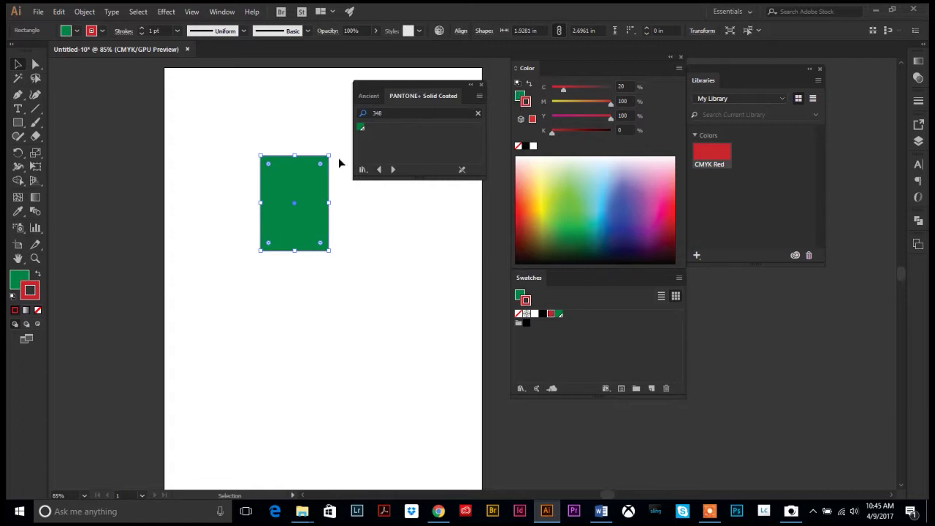
left_click(351, 249)
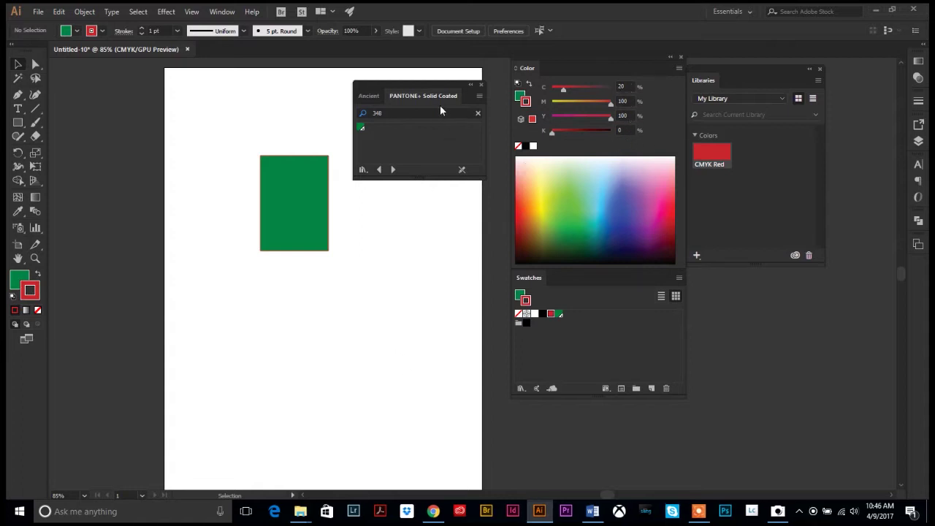
Close the Pantone color book and reposition the Color and Swatches group and the Libraries panel closer to the artboard
left_click(481, 85)
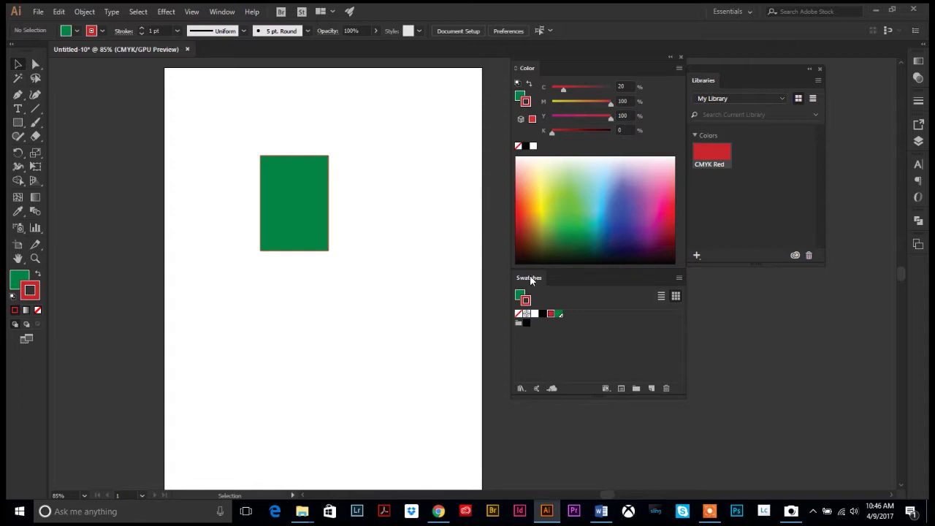
left_click_drag(524, 69, 474, 76)
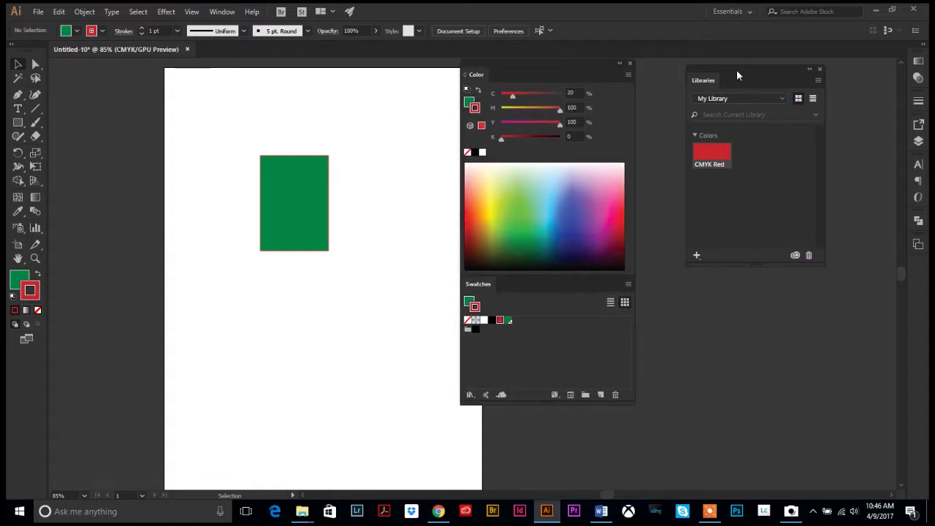
left_click_drag(732, 77, 699, 94)
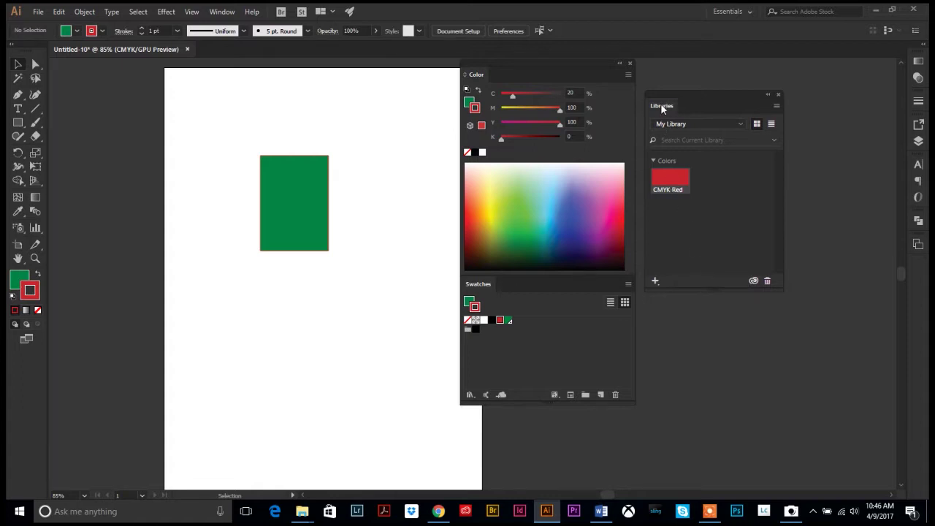
left_click_drag(661, 104, 672, 111)
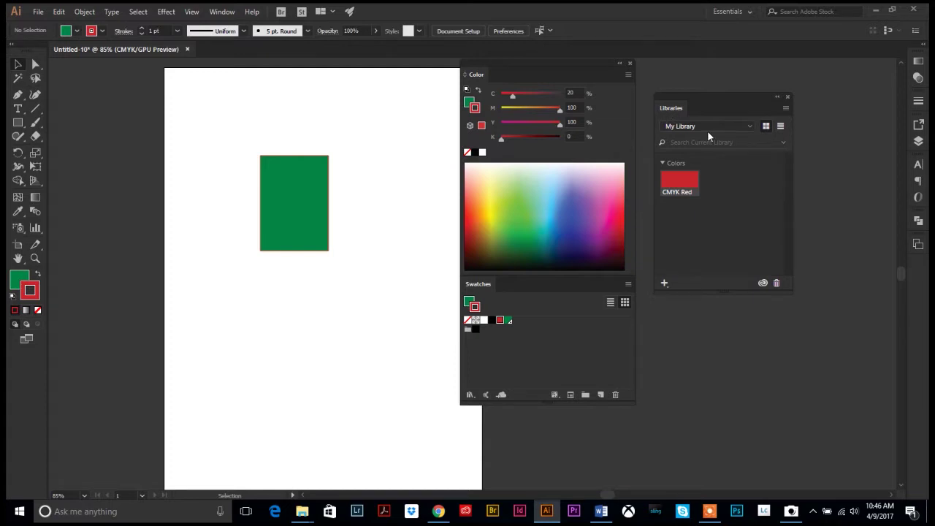
Switch the Libraries panel from My Library to the Sophaya library and enlarge the panel to show all its colors and graphics
left_click(226, 12)
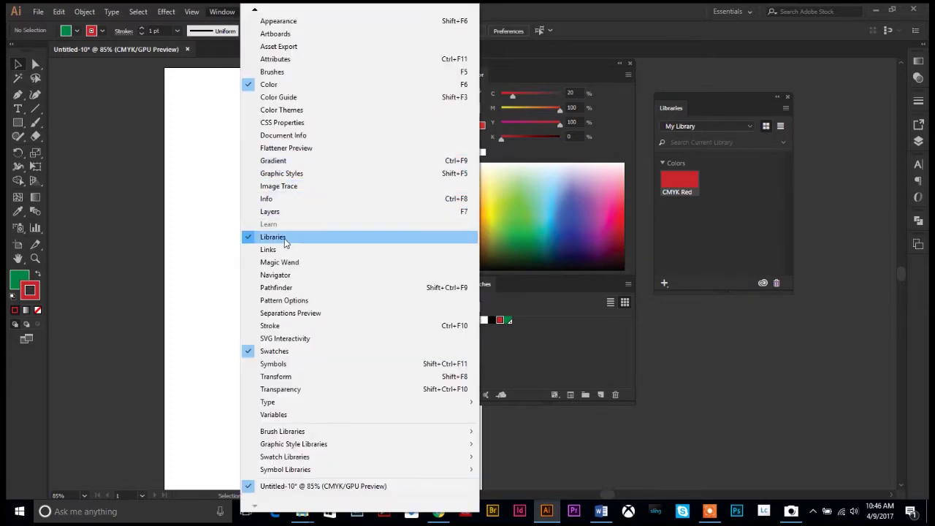
left_click(670, 104)
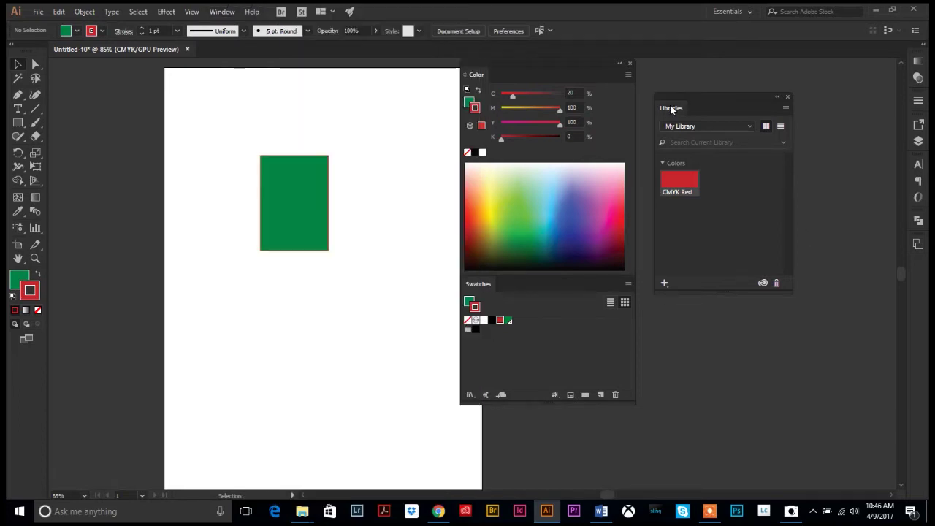
left_click(751, 129)
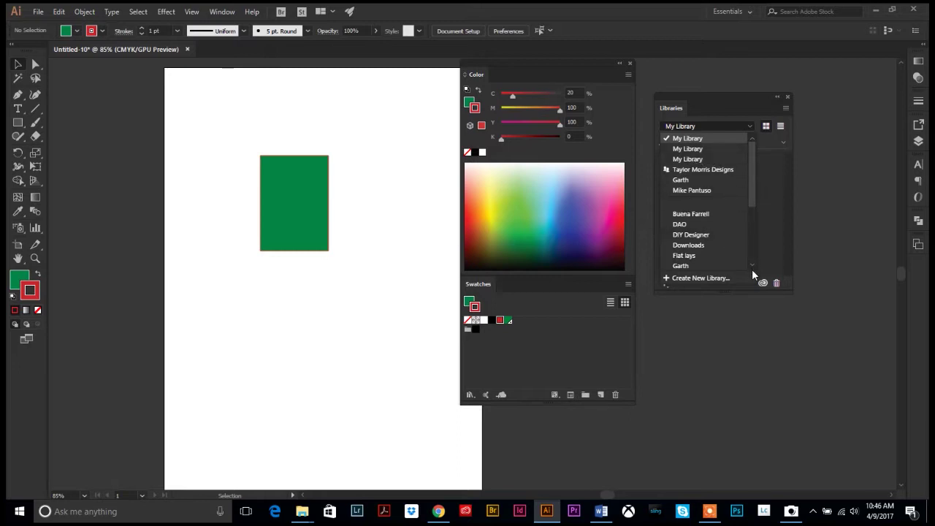
scroll(752, 266, "down", 3)
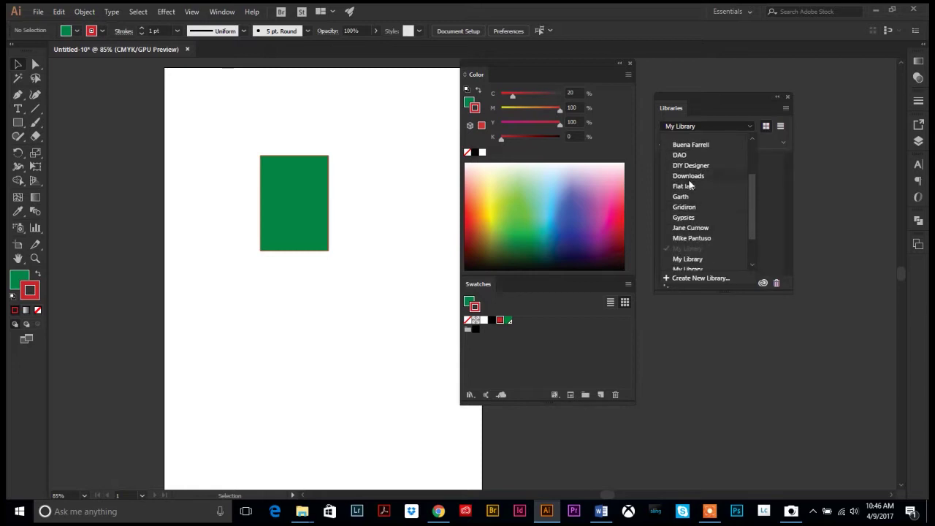
scroll(751, 264, "down", 2)
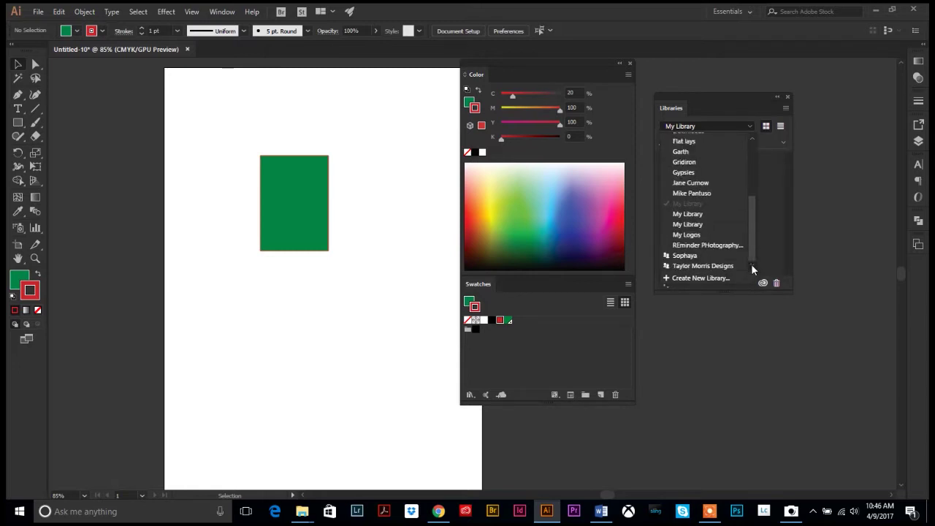
left_click(683, 257)
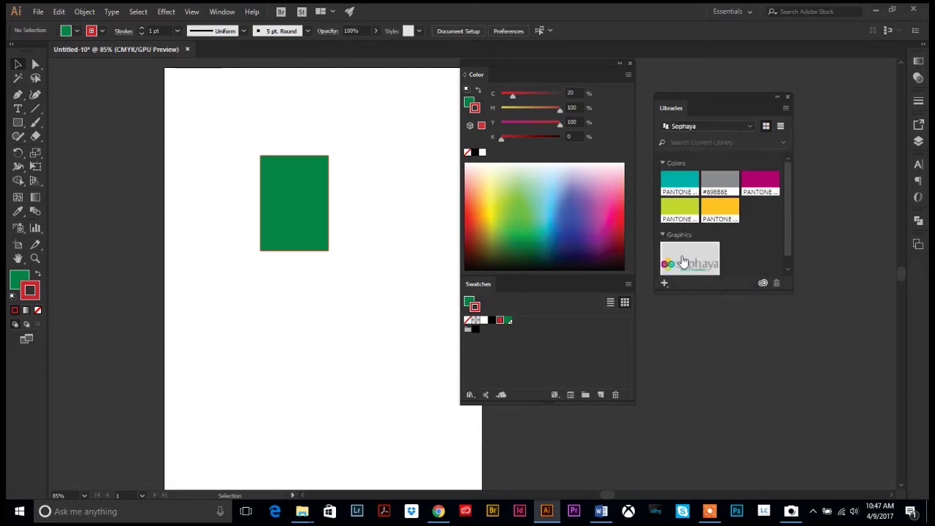
left_click_drag(731, 290, 734, 378)
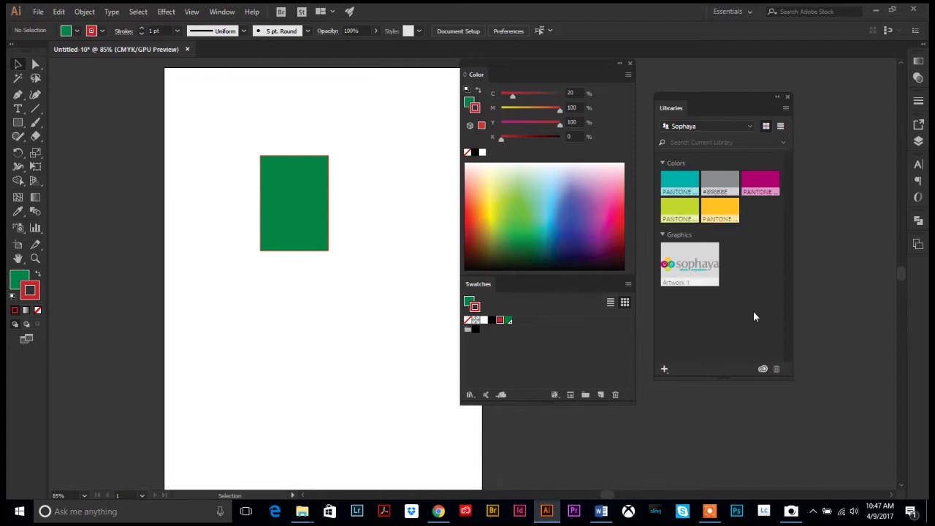
Try PANTONE 326 C from the library on the rectangle's stroke, then set the stroke to None and the fill to PANTONE 326 C
left_click(296, 210)
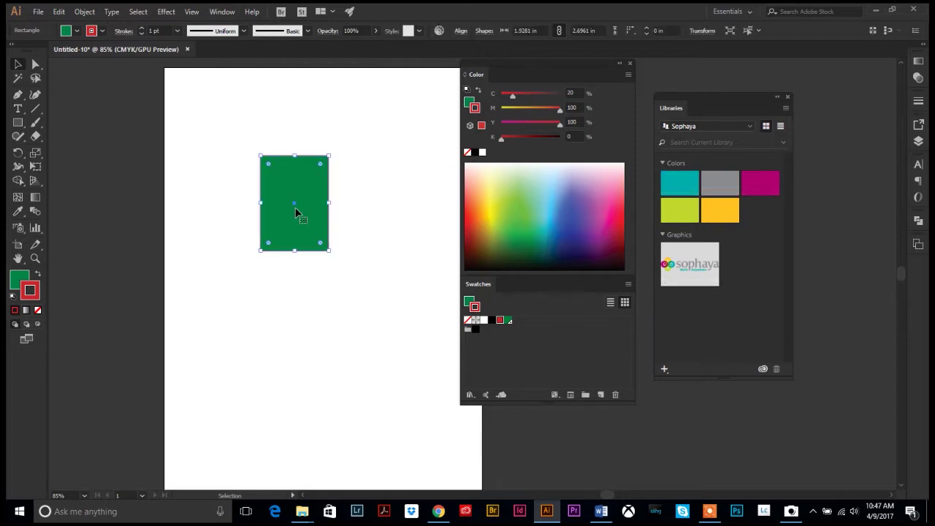
left_click(679, 184)
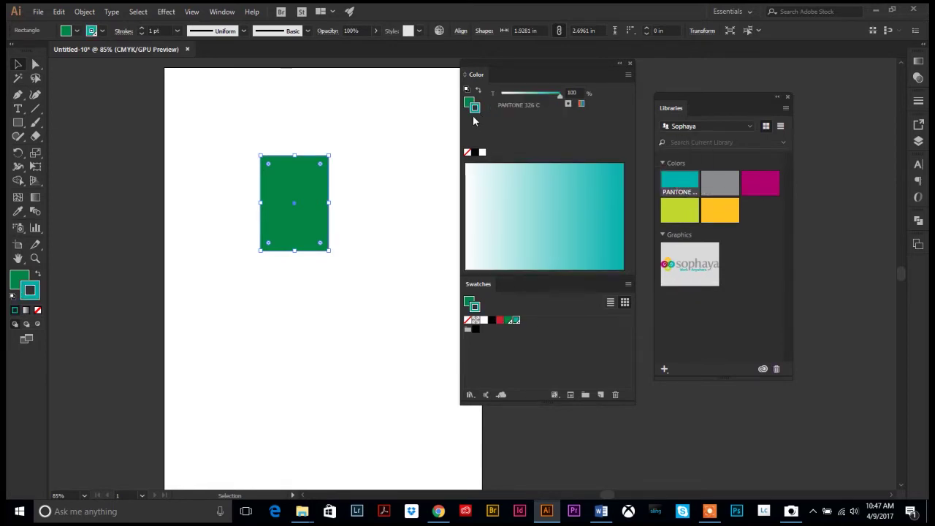
left_click(468, 152)
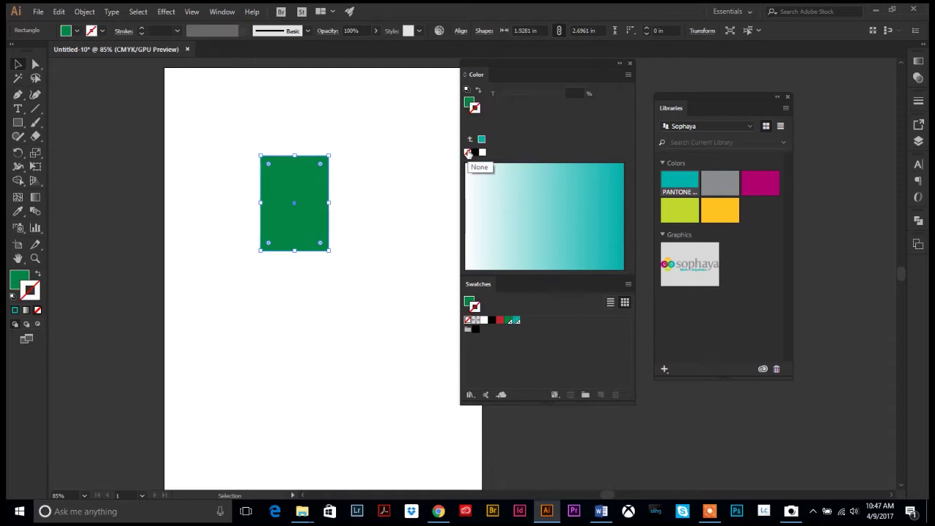
left_click(469, 103)
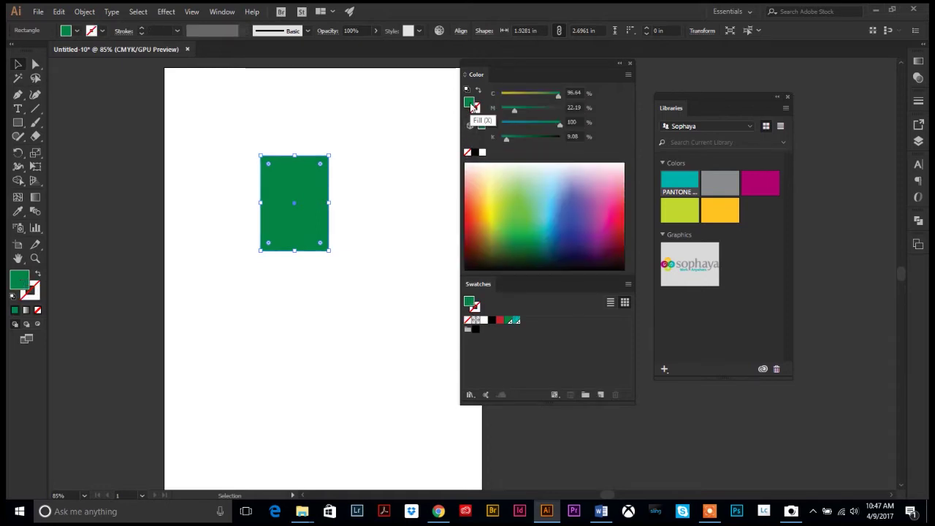
left_click(683, 183)
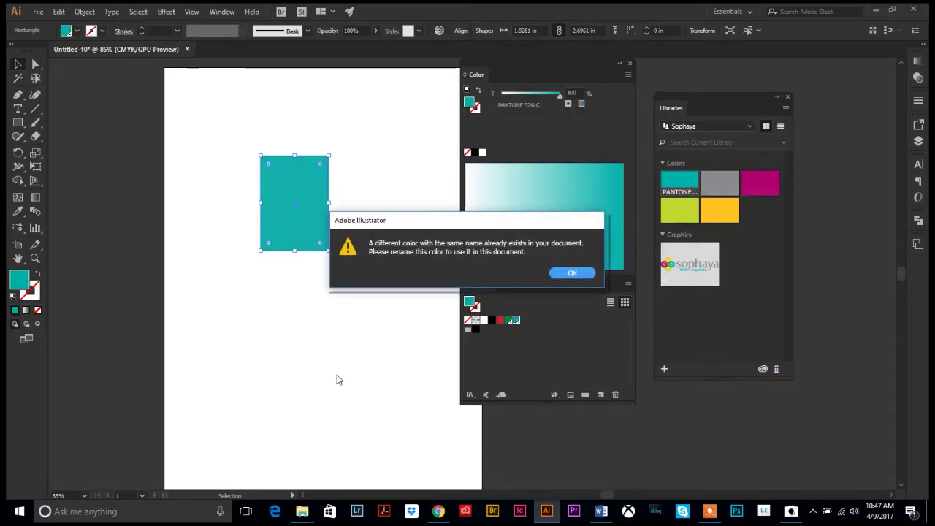
left_click(564, 273)
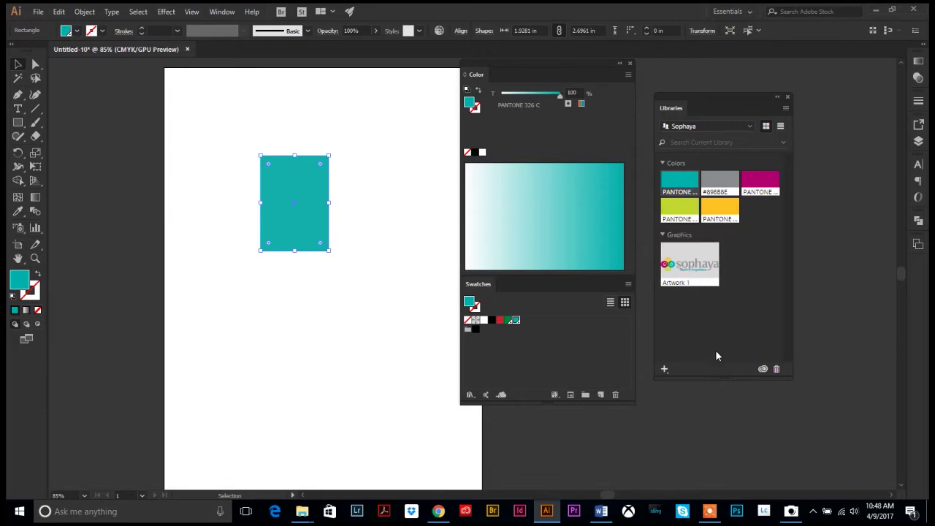
Open the library's Artwork 1 graphic for editing and bring the whole Sophaya logo into view at 66.67% zoom
double_click(690, 271)
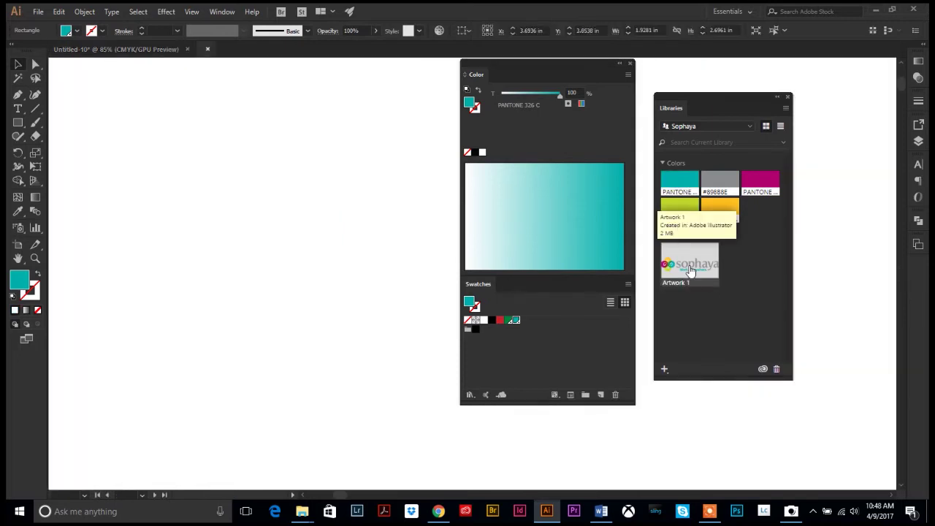
left_click(35, 257)
left_click(411, 266, "alt")
left_click(388, 292, "alt")
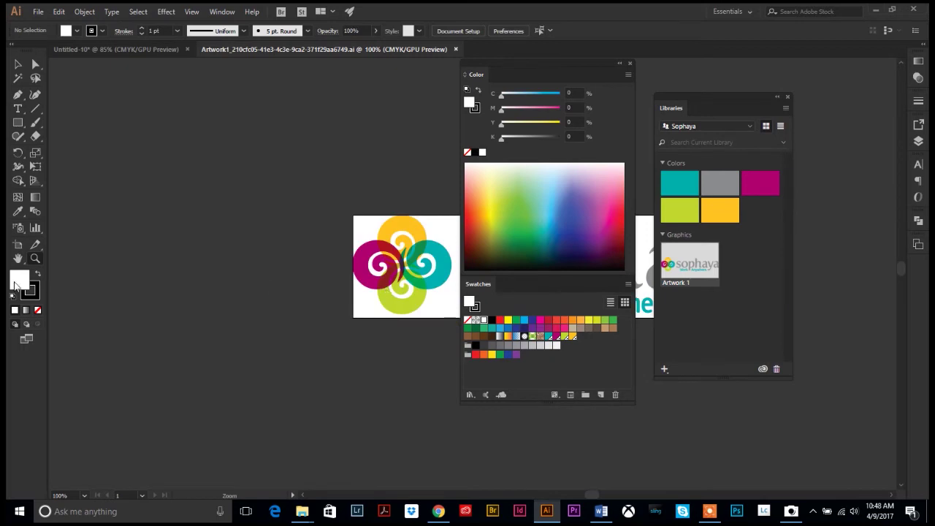
left_click(18, 259)
left_click_drag(346, 236, 93, 149)
left_click_drag(296, 157, 248, 189)
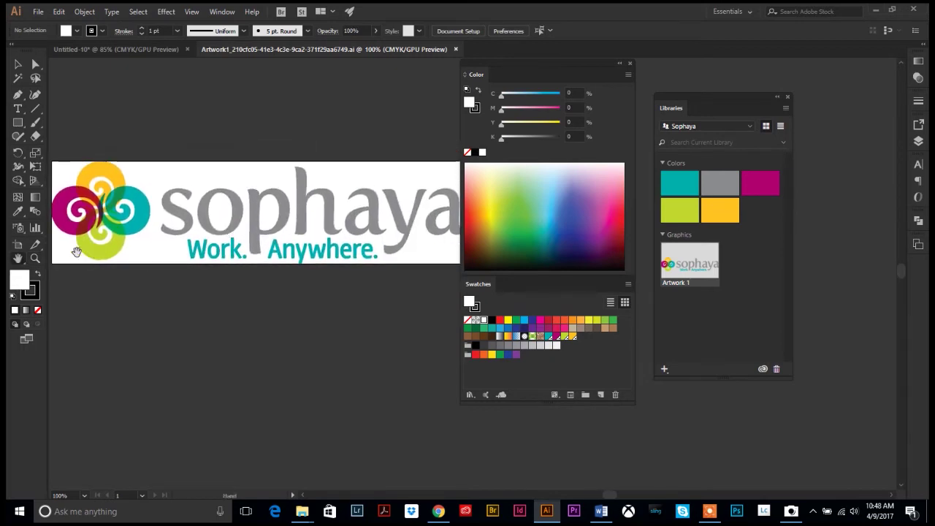
left_click(35, 258)
left_click(341, 235, "alt")
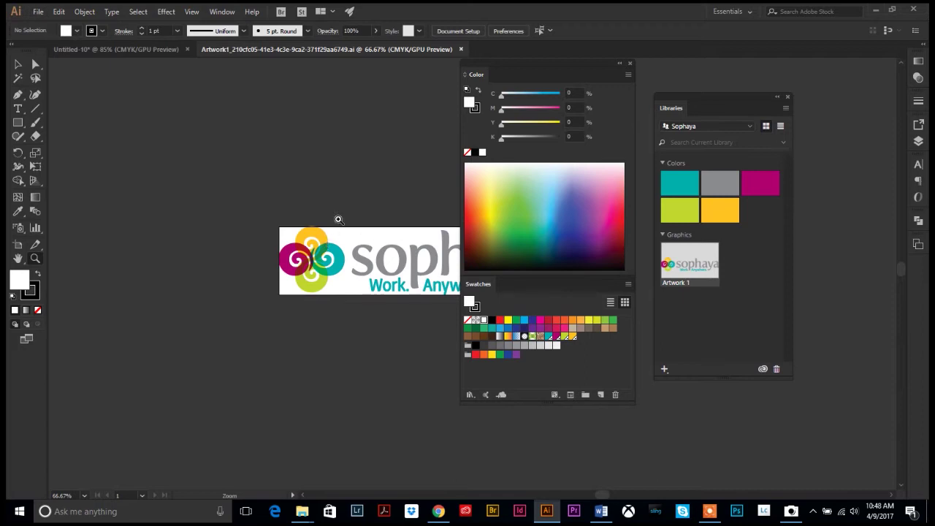
left_click(19, 259)
left_click_drag(343, 186, 224, 178)
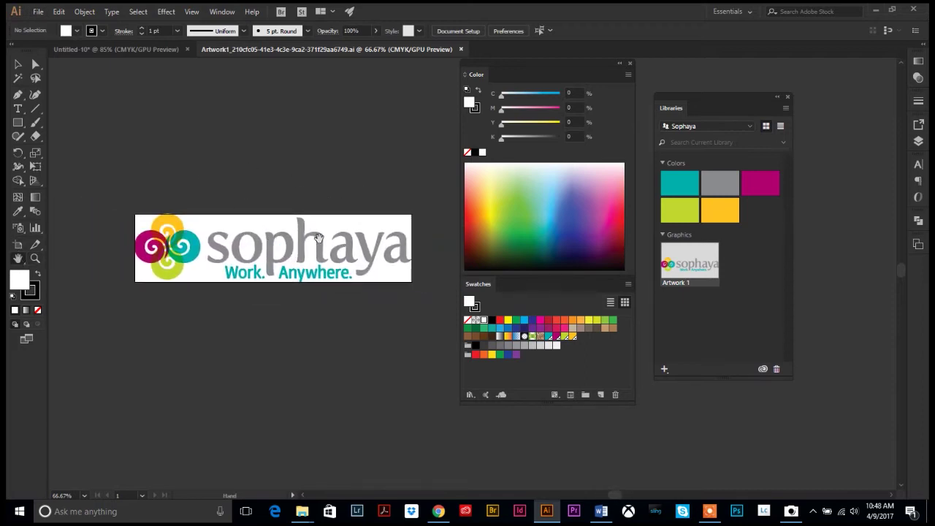
Copy the entire Sophaya logo into the Untitled-10 document and position it above the teal rectangle near the artboard's upper edge
left_click(18, 64)
left_click_drag(85, 152, 431, 313)
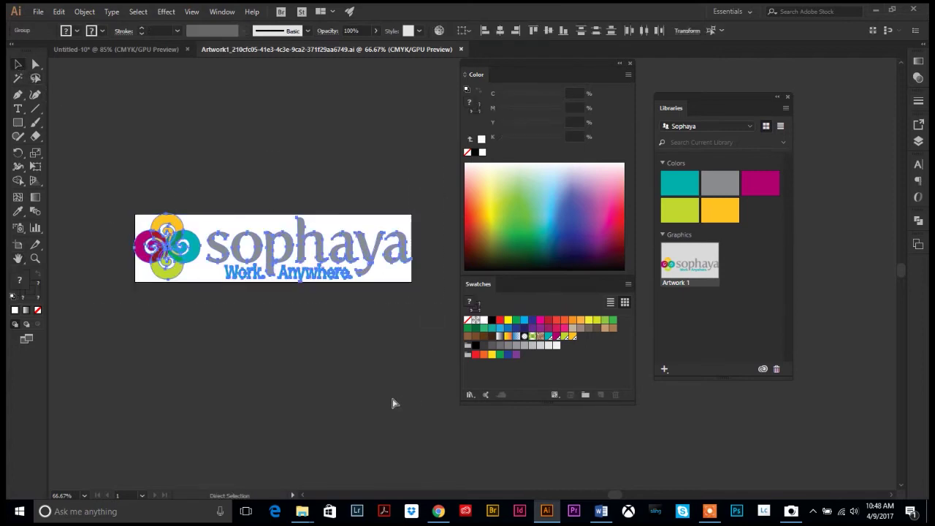
left_click(146, 49)
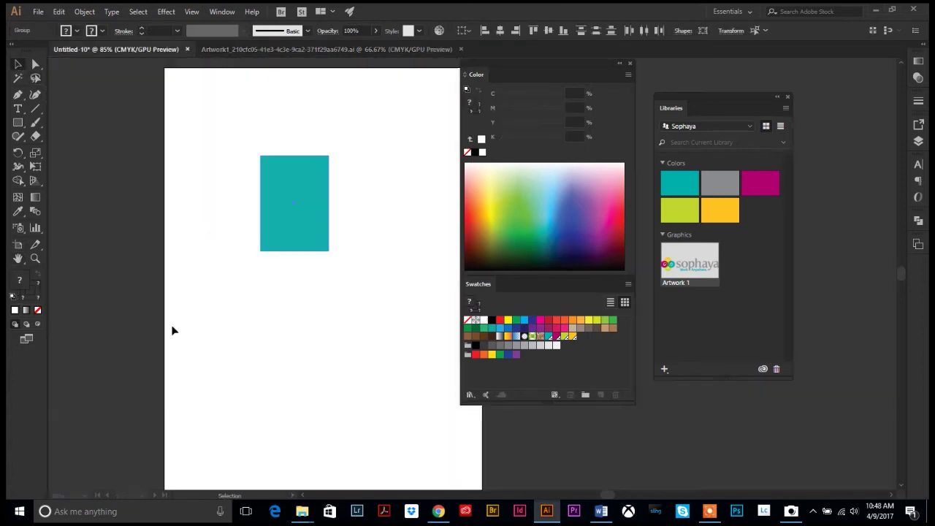
left_click(246, 330)
key("ctrl+v")
left_click_drag(338, 310, 216, 327)
left_click_drag(177, 249, 268, 271)
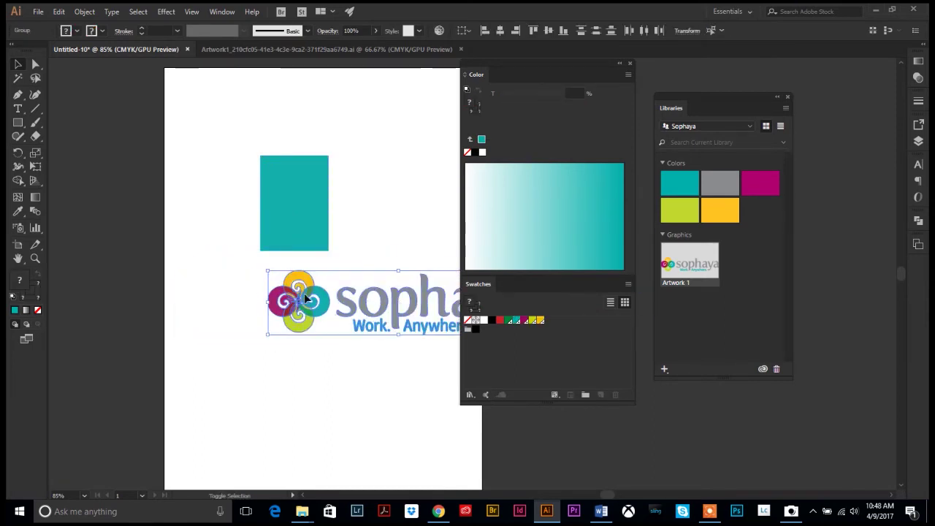
left_click_drag(307, 333, 229, 140)
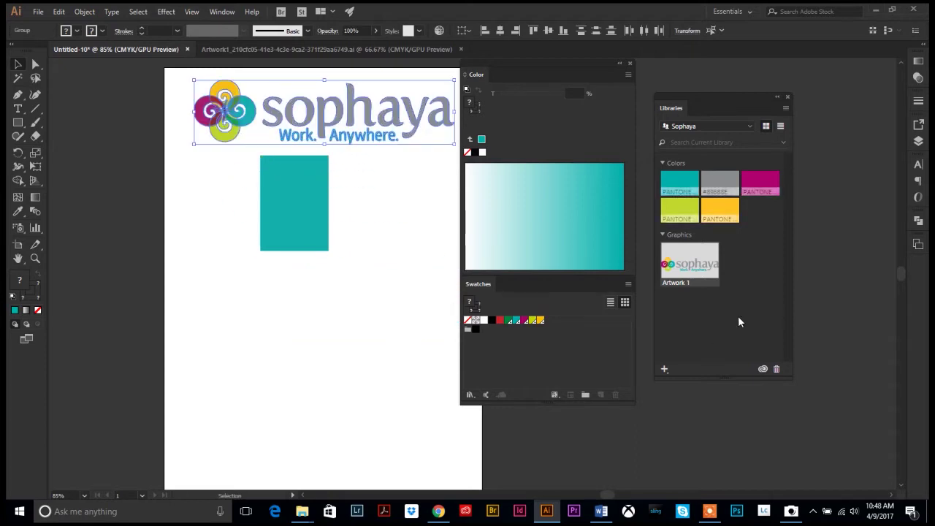